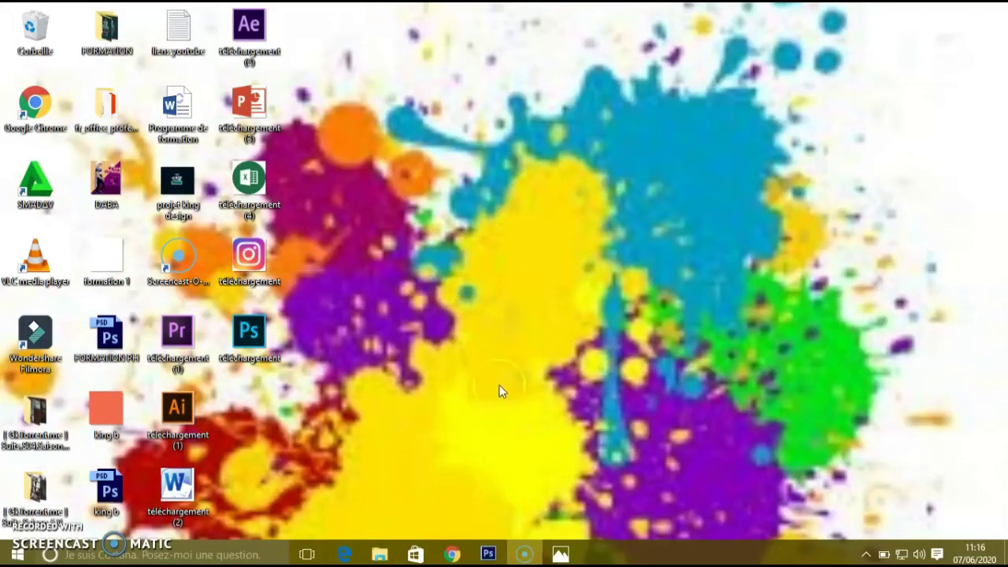
Open Photoshop CS6 to an empty full-screen workspace with no document loaded
click(558, 553)
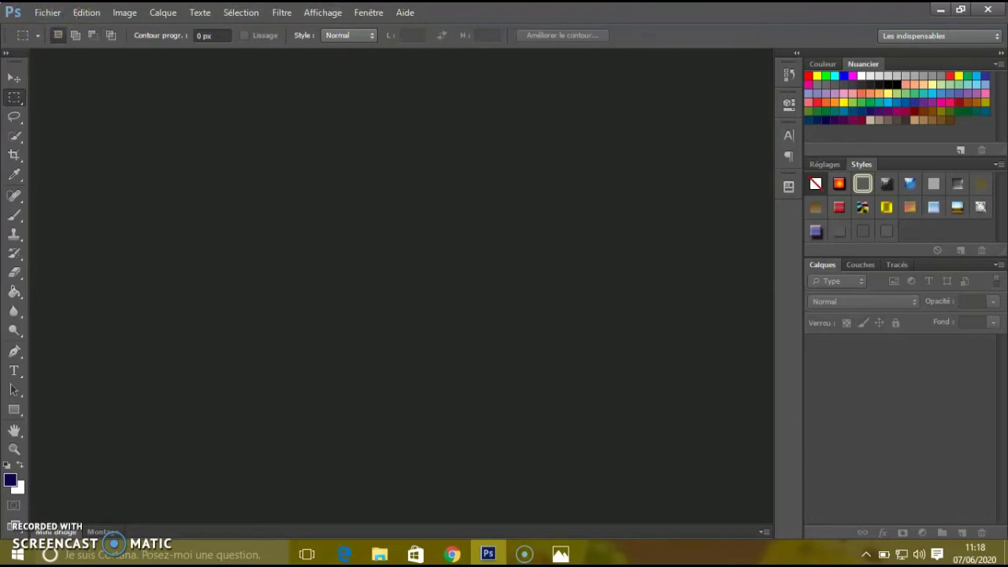
Browse the Fichier and Calque menus, ending with Fichier's new, open and save commands shown
click(49, 14)
click(48, 13)
click(189, 121)
click(173, 180)
click(57, 13)
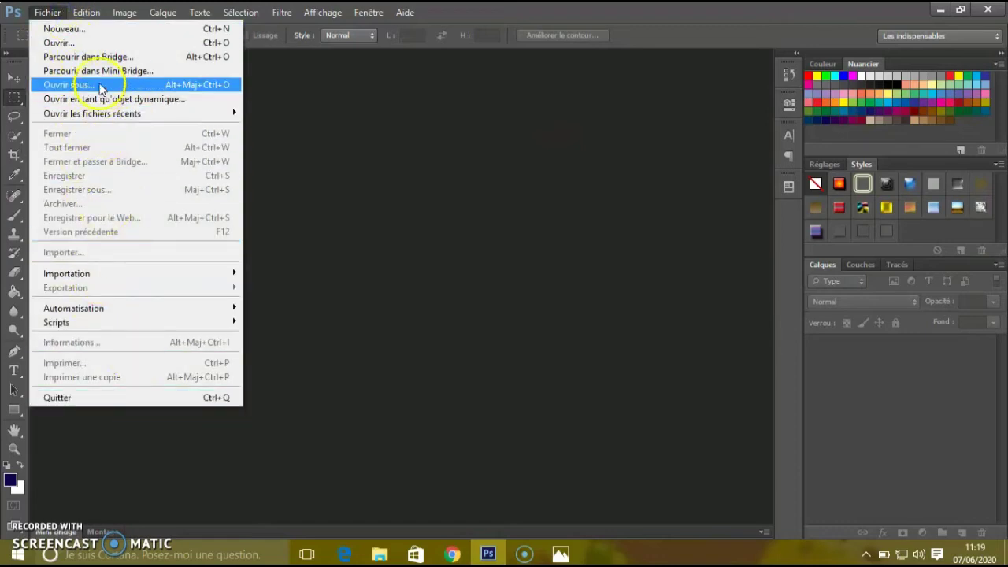
click(82, 14)
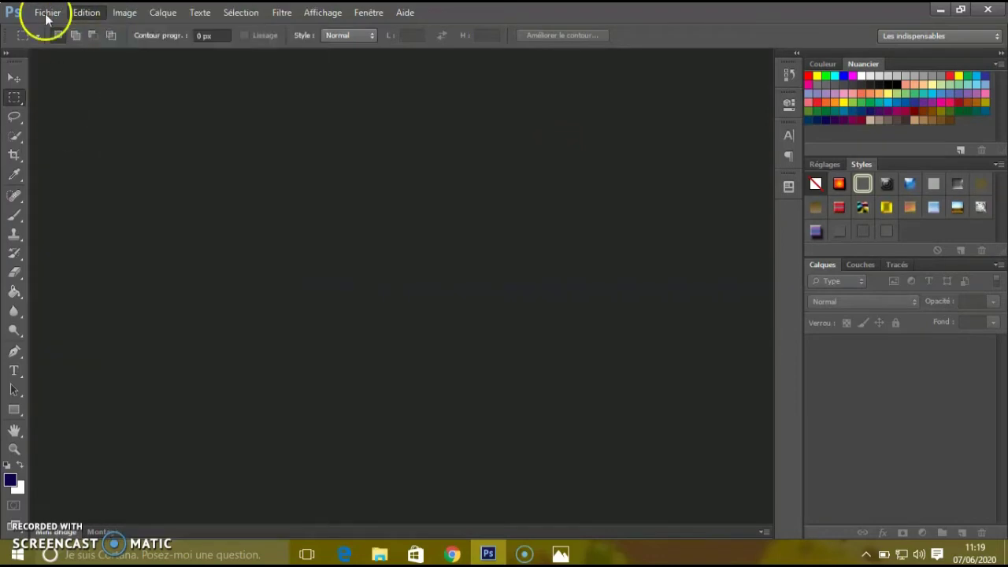
click(47, 16)
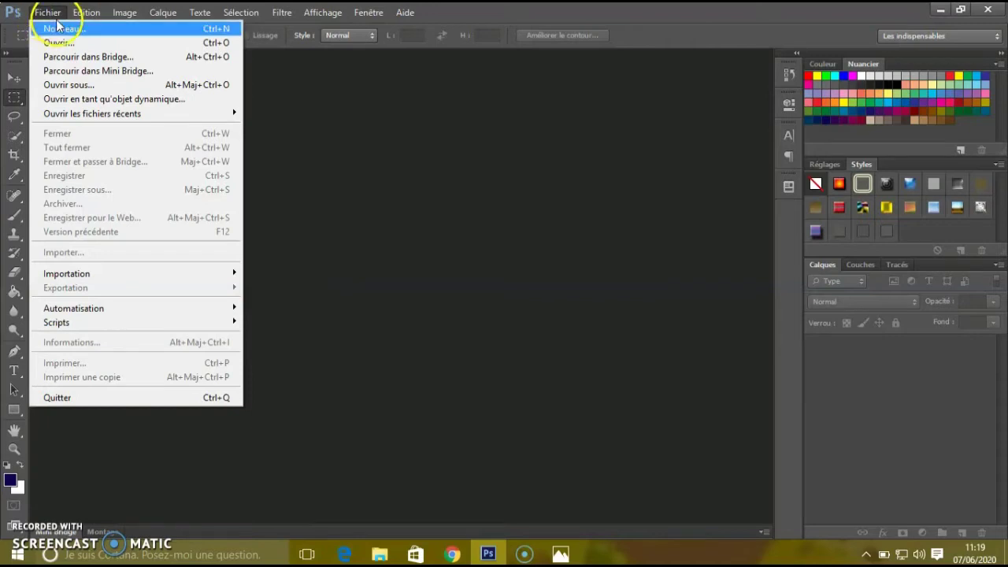
click(126, 10)
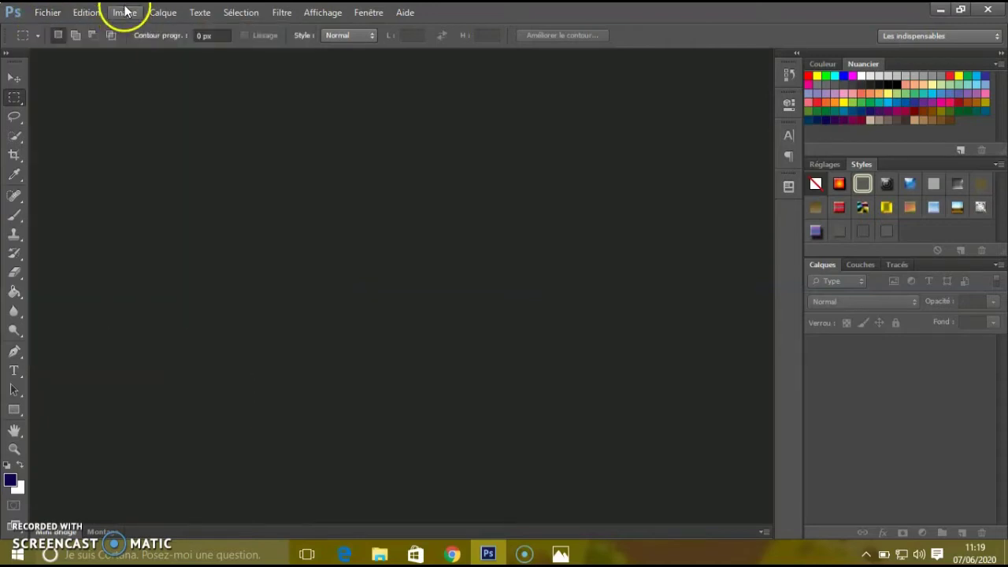
click(125, 11)
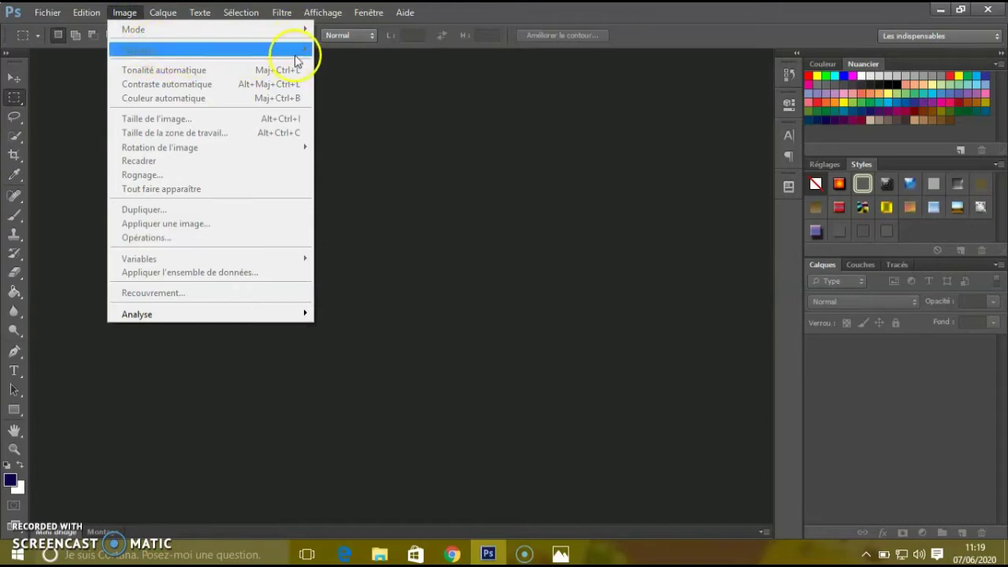
click(361, 14)
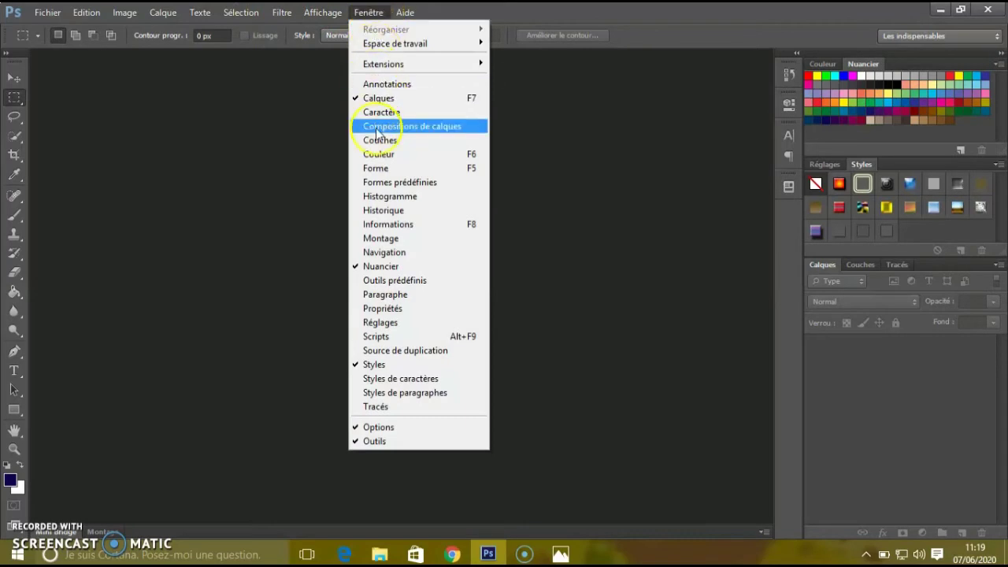
click(368, 12)
click(405, 12)
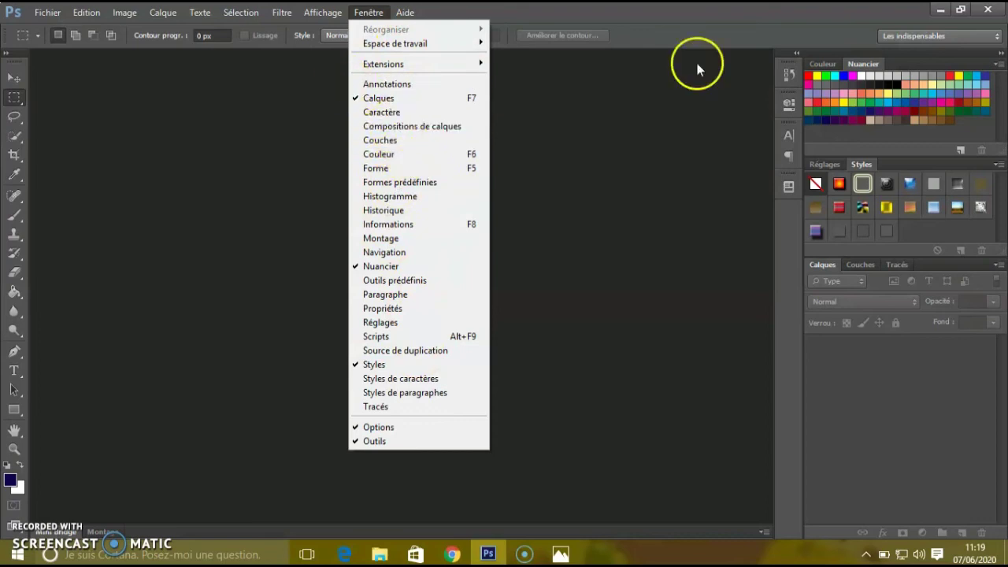
click(691, 26)
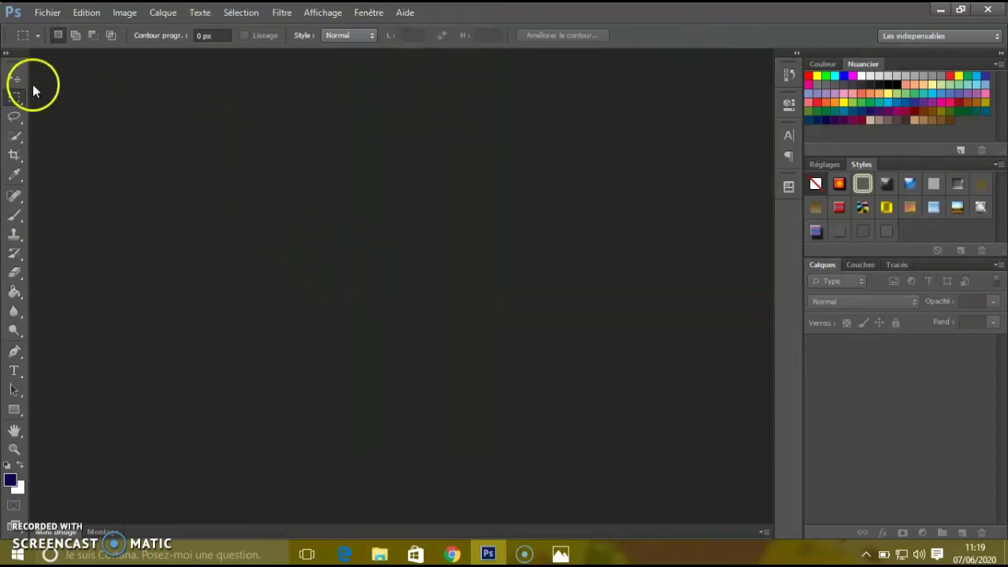
Pick the Move tool, then switch to the Quick Selection / Magic Wand tool group
click(109, 274)
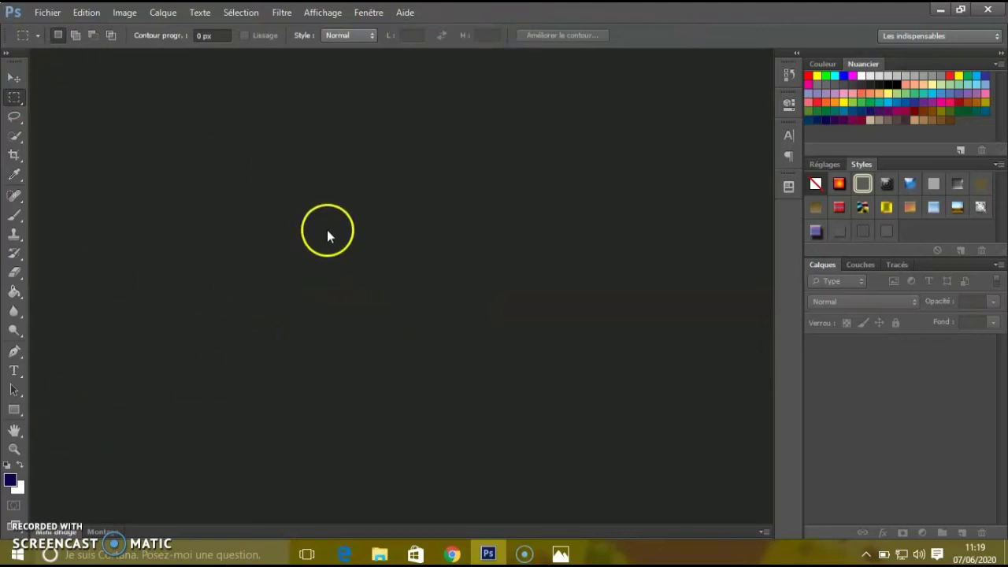
click(14, 78)
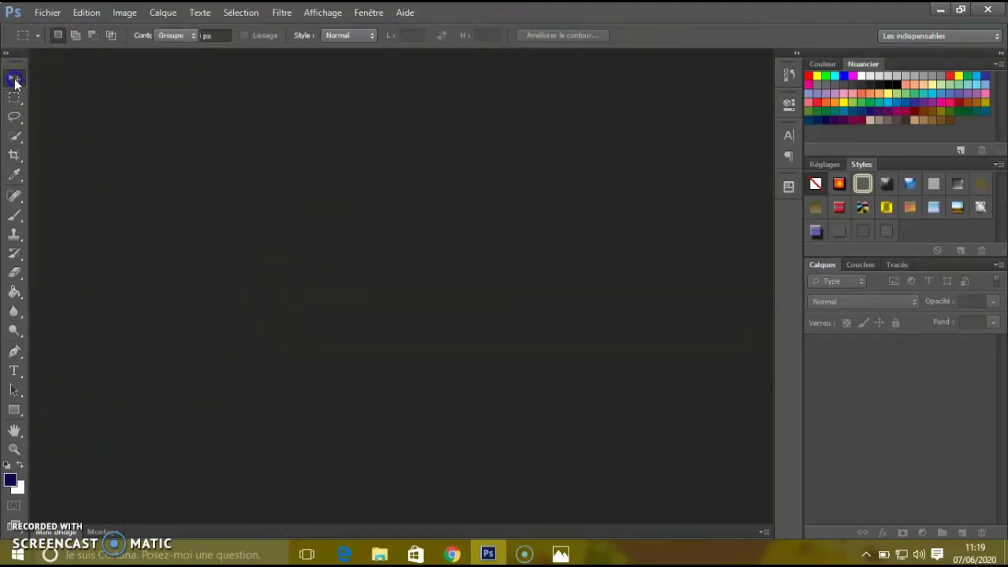
click(265, 177)
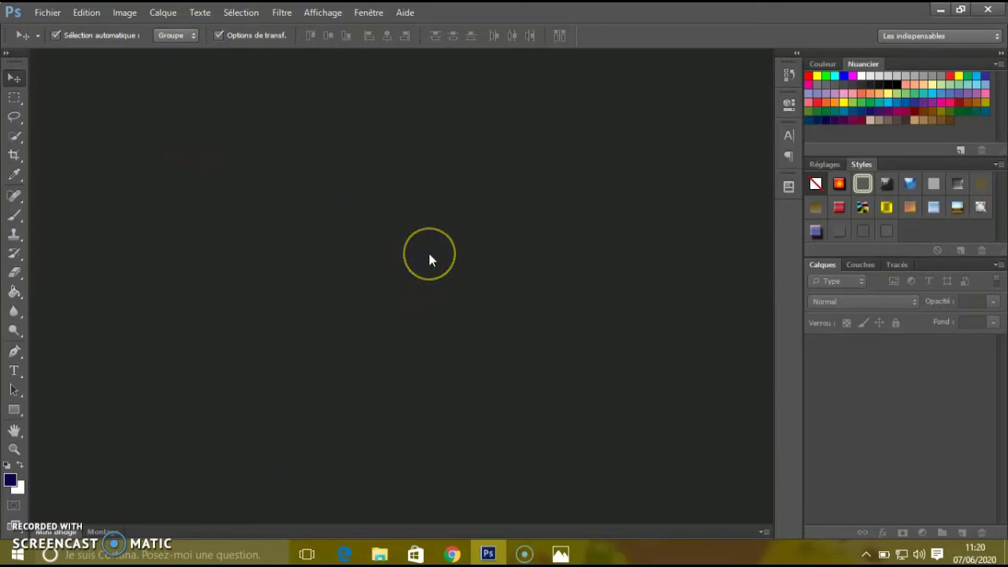
click(32, 198)
click(14, 135)
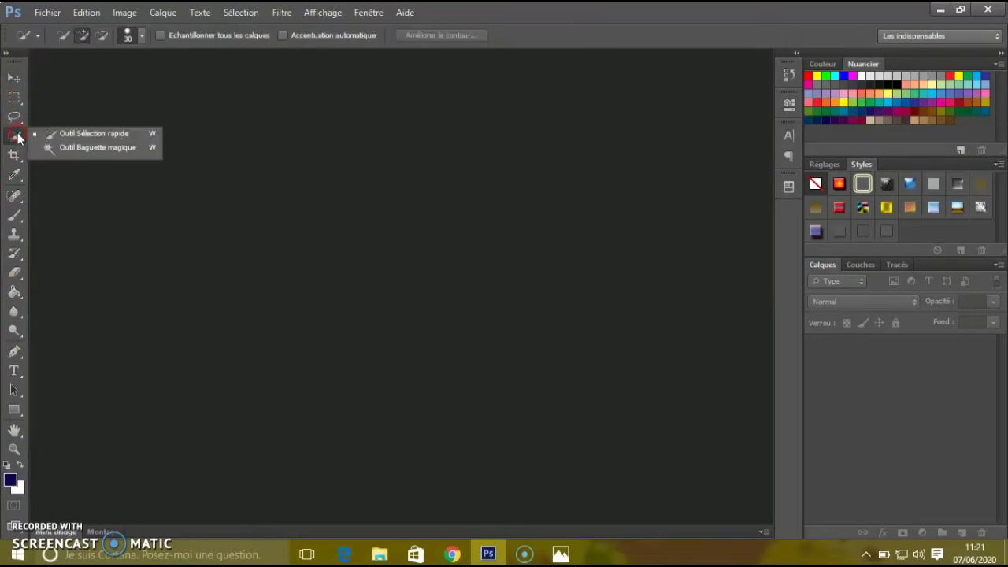
click(15, 255)
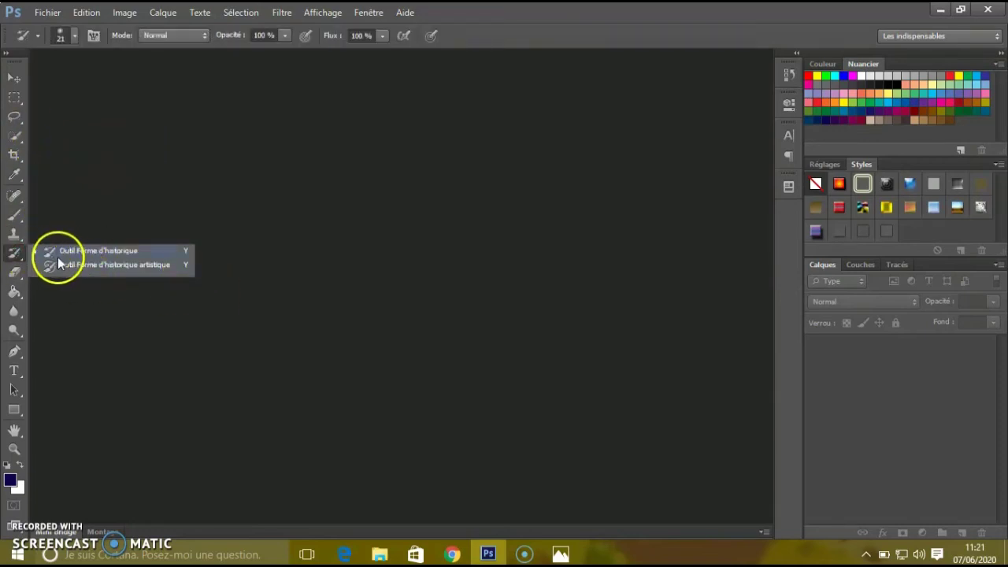
click(11, 219)
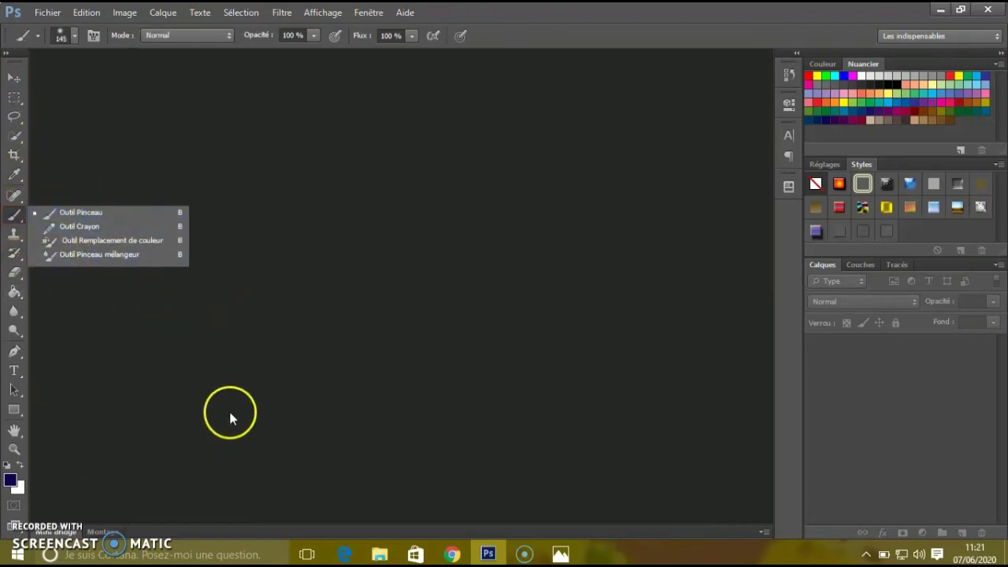
click(137, 443)
click(15, 81)
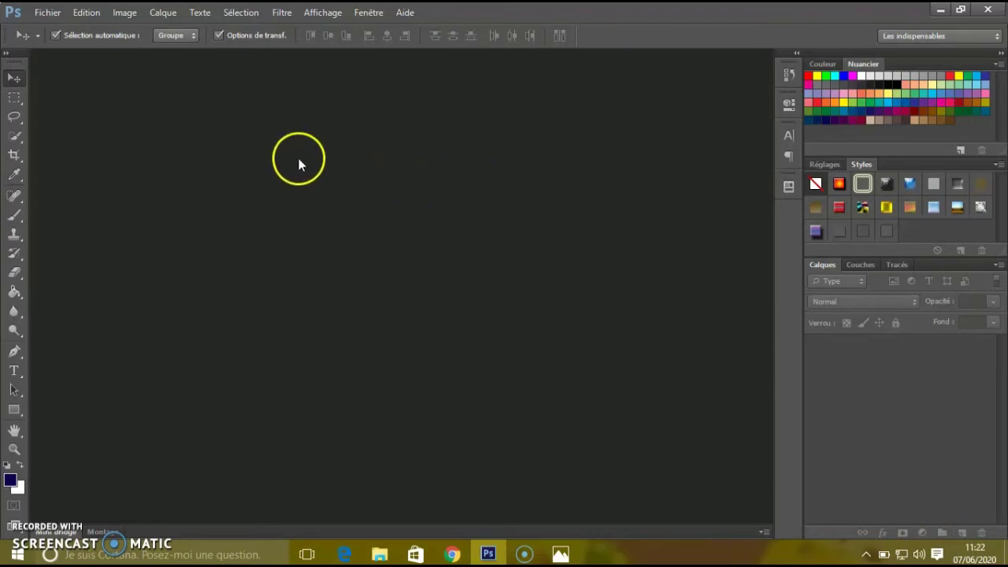
Start a new document from Fichier > Nouveau, showing 800 × 800 px, 72 ppi, RGB 8-bit, white defaults
click(51, 14)
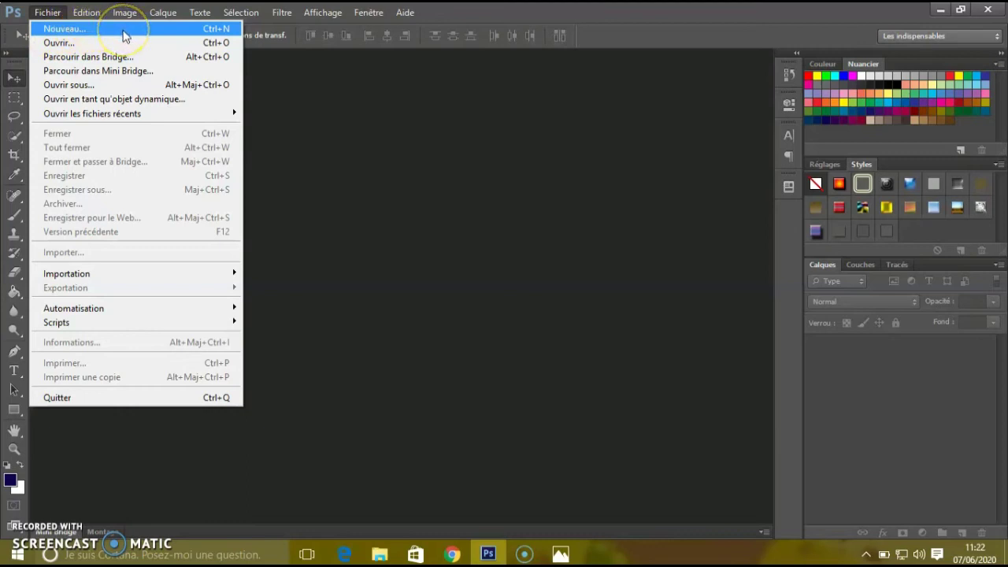
click(168, 30)
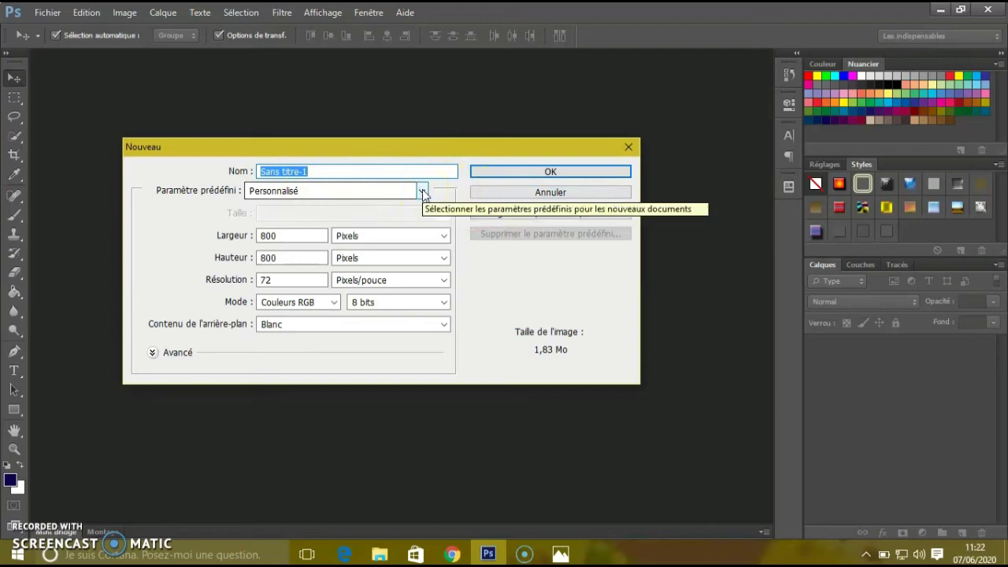
click(422, 191)
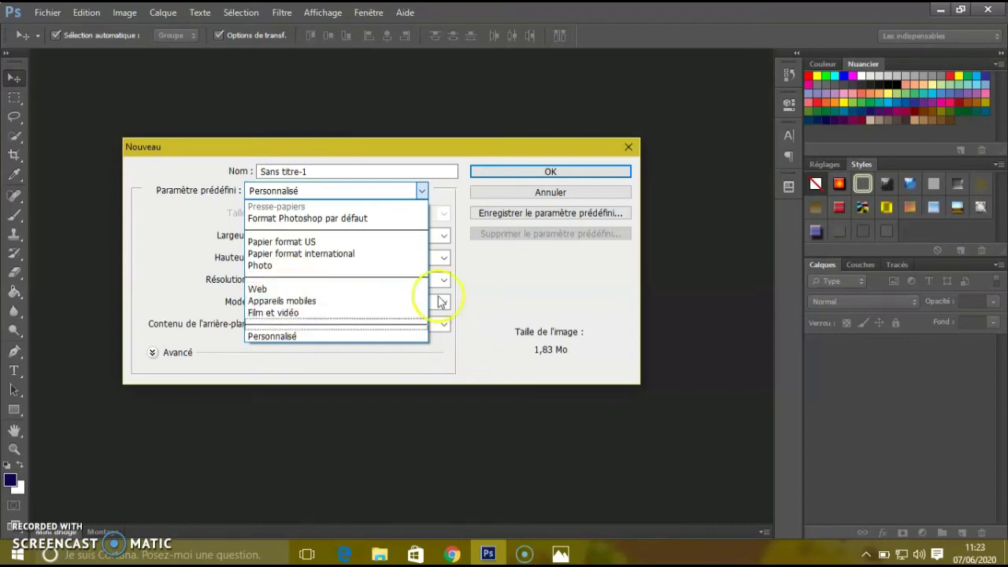
click(362, 340)
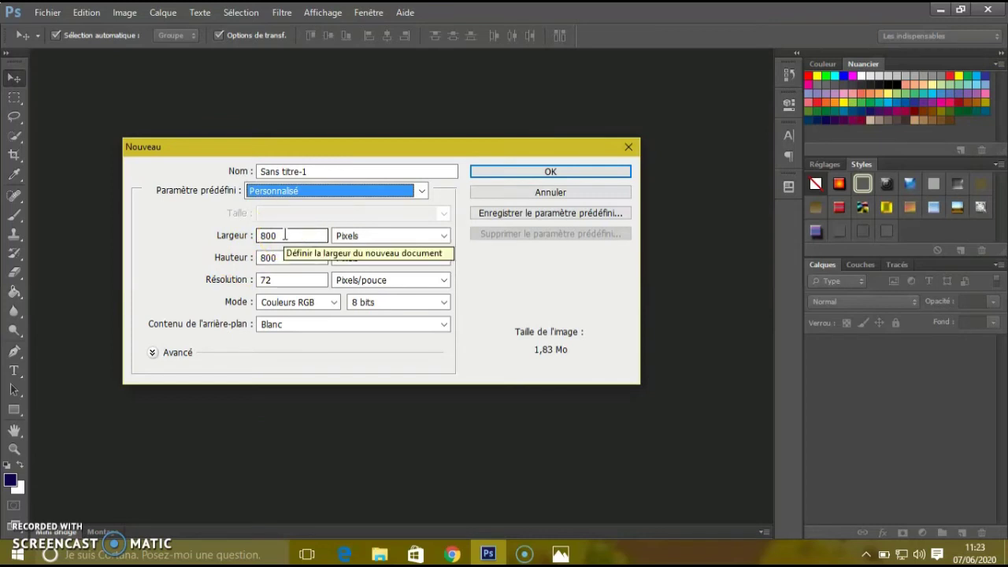
Edit the width and height fields, creating an untitled 12125 × 1 pixel document
click(284, 235)
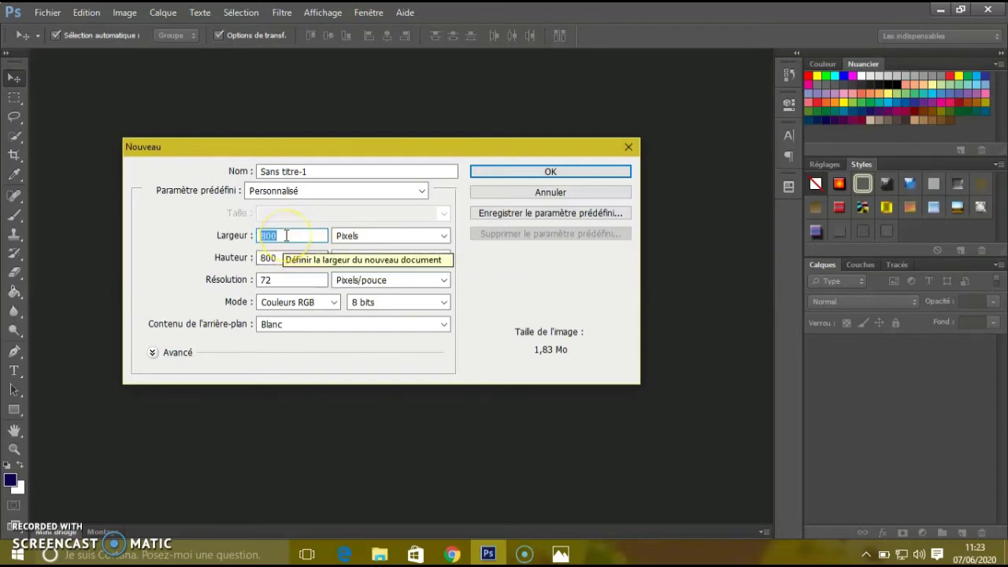
click(285, 236)
text(12125)
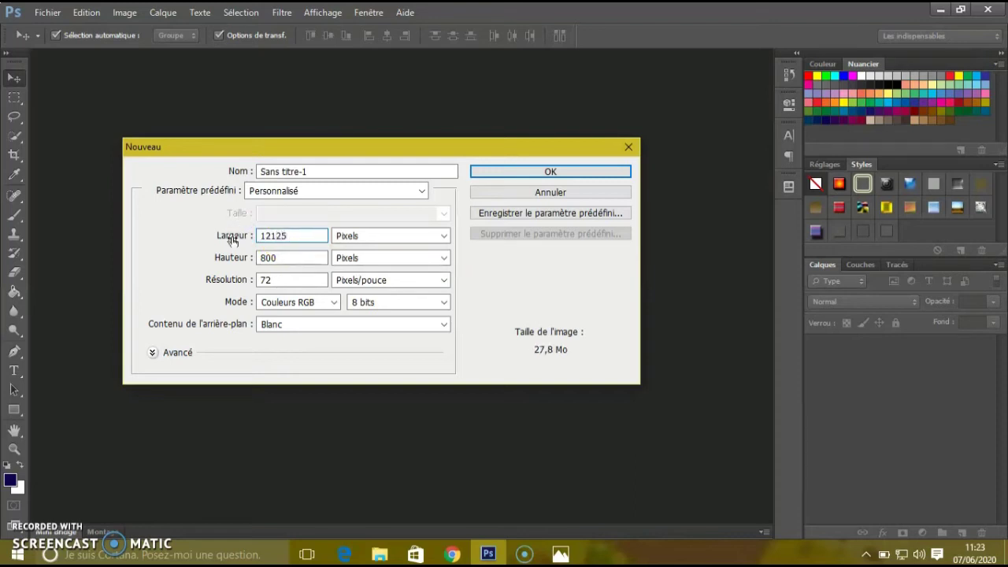
click(278, 257)
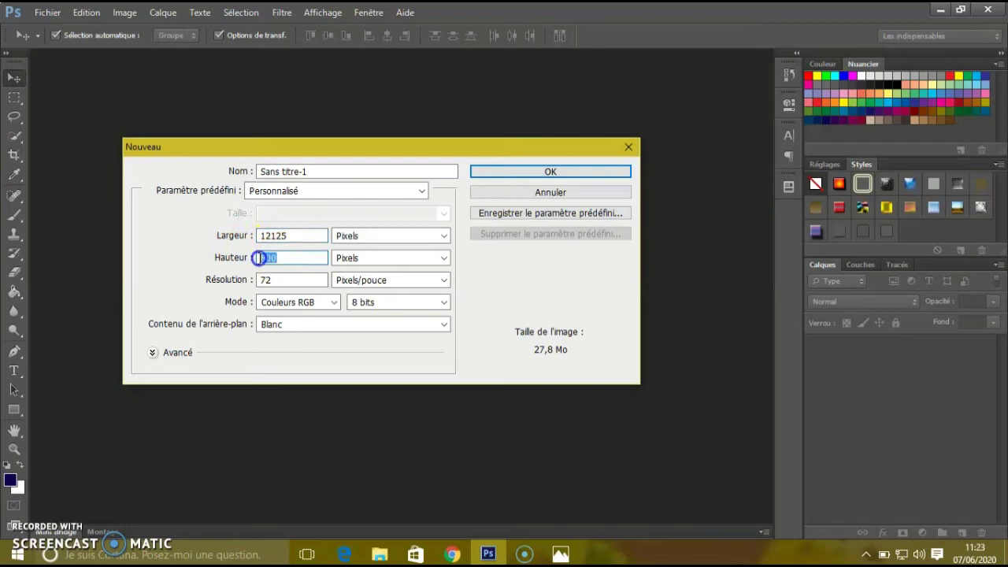
text(0)
double_click(262, 258)
text(1)
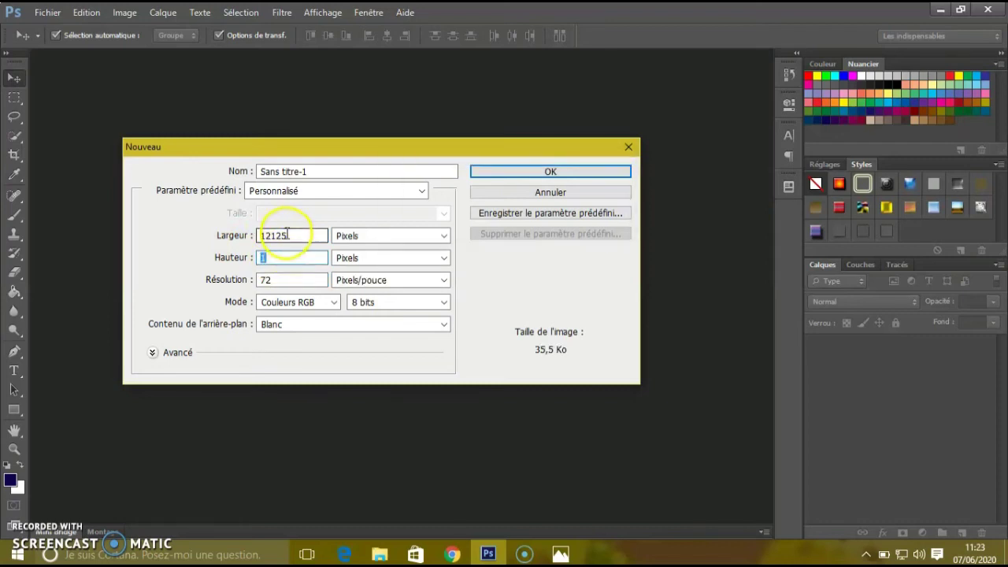
drag(285, 236, 263, 236)
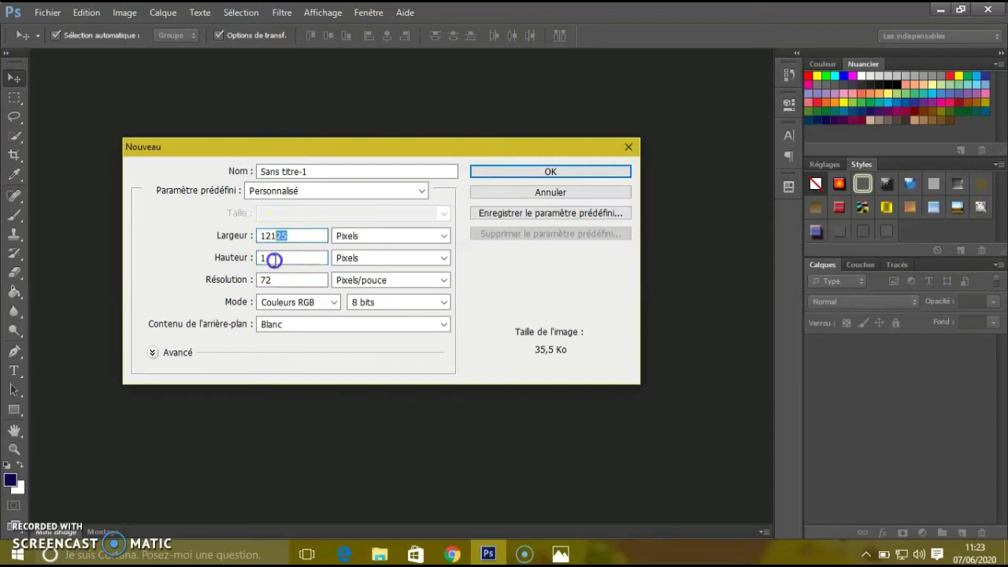
key(Return)
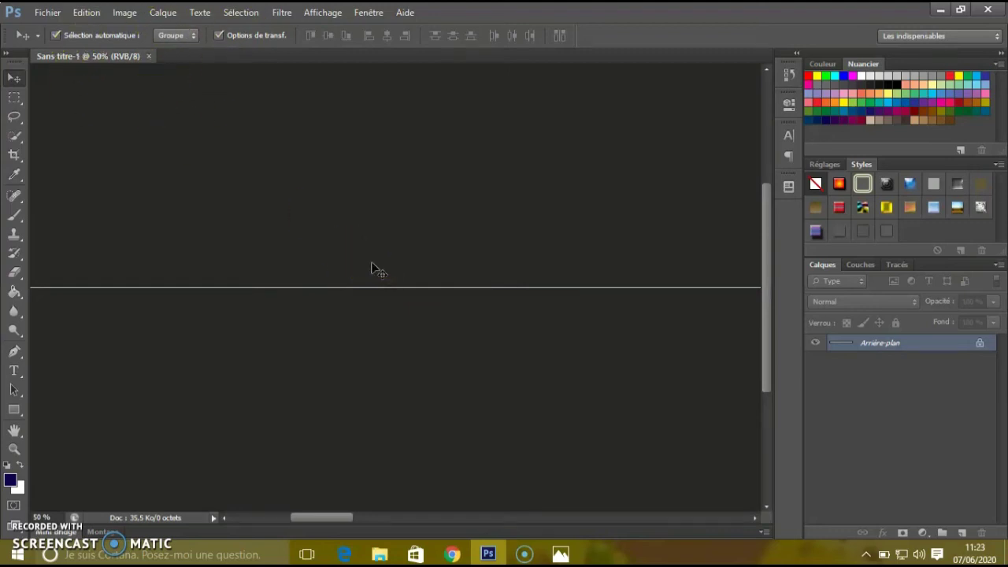
Close the 1-pixel document and set a new document to 900 × 900 pixels
click(149, 57)
click(49, 12)
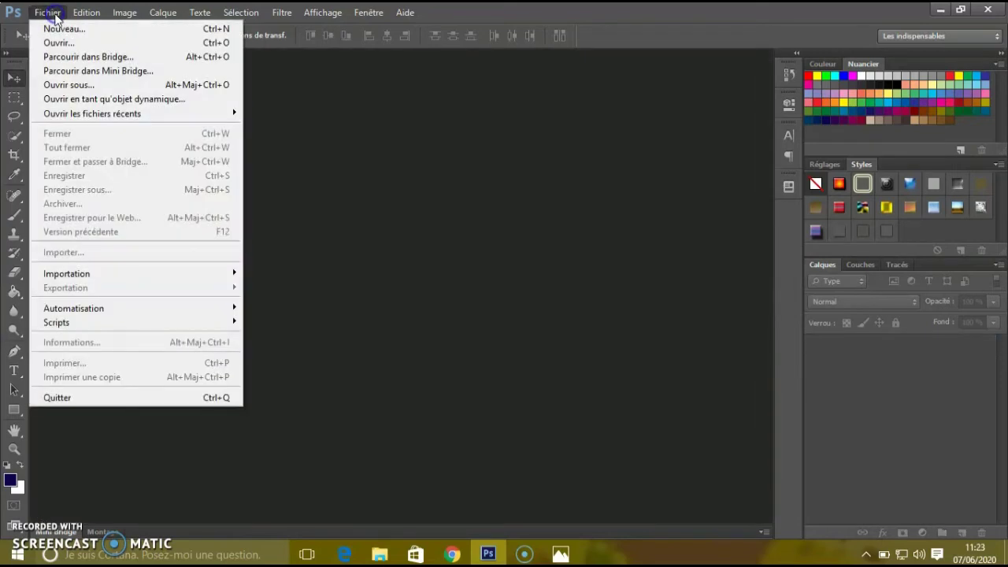
click(66, 28)
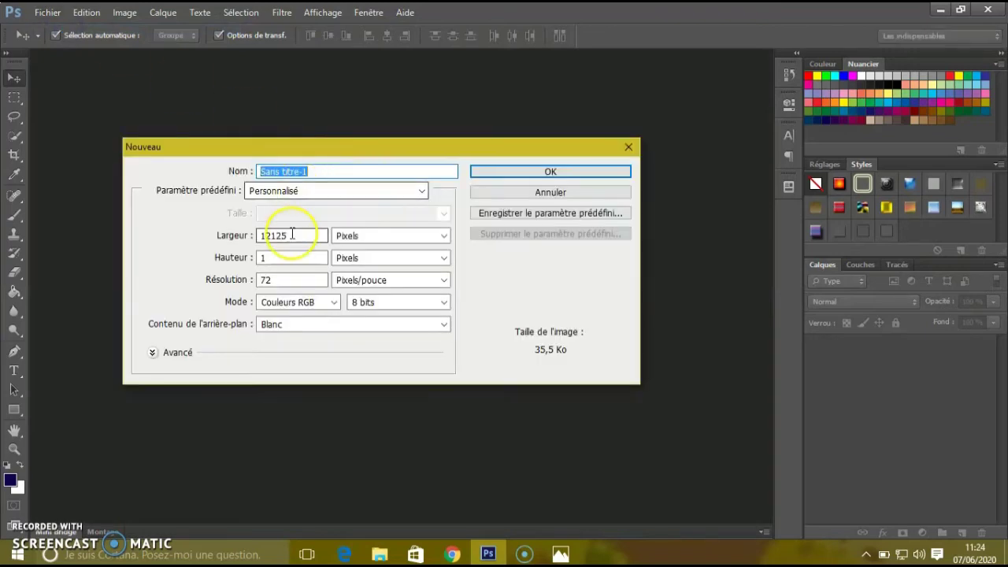
drag(290, 236, 263, 238)
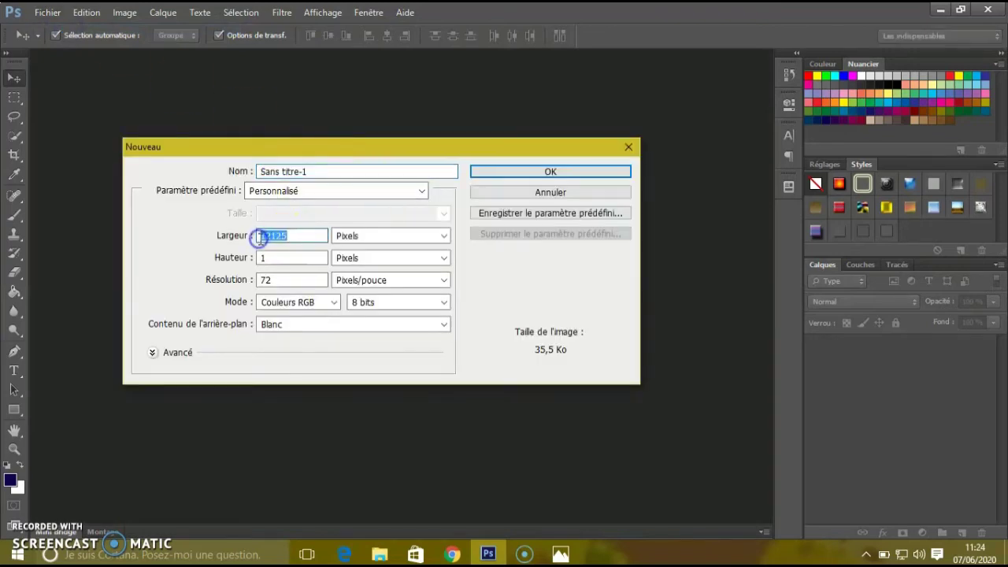
text(900)
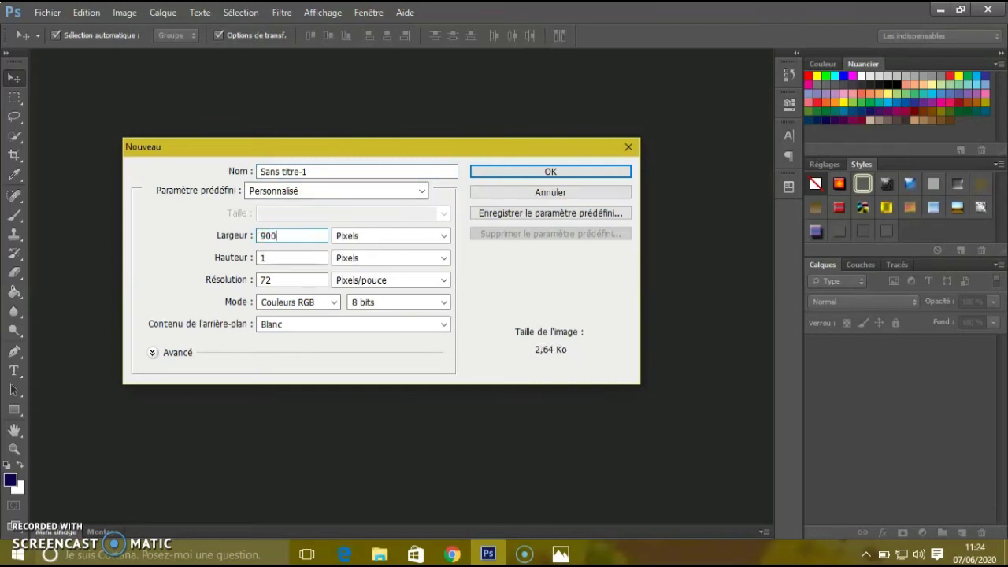
key(BackSpace)
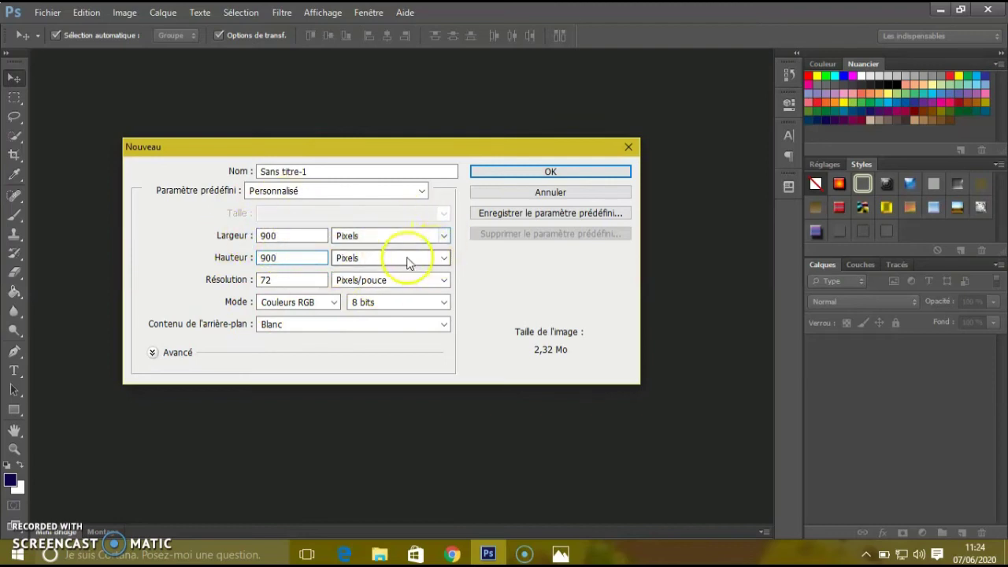
click(444, 236)
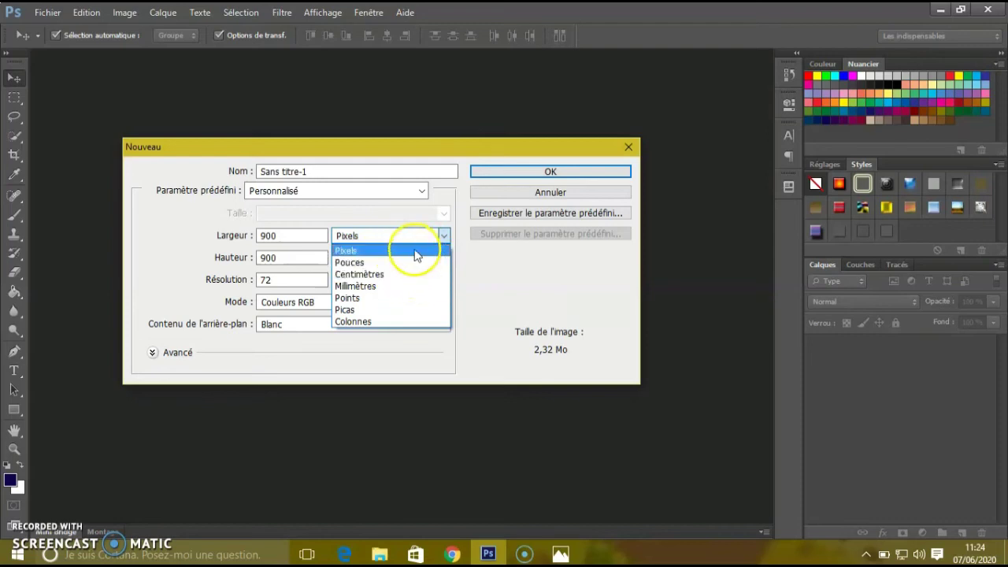
click(416, 253)
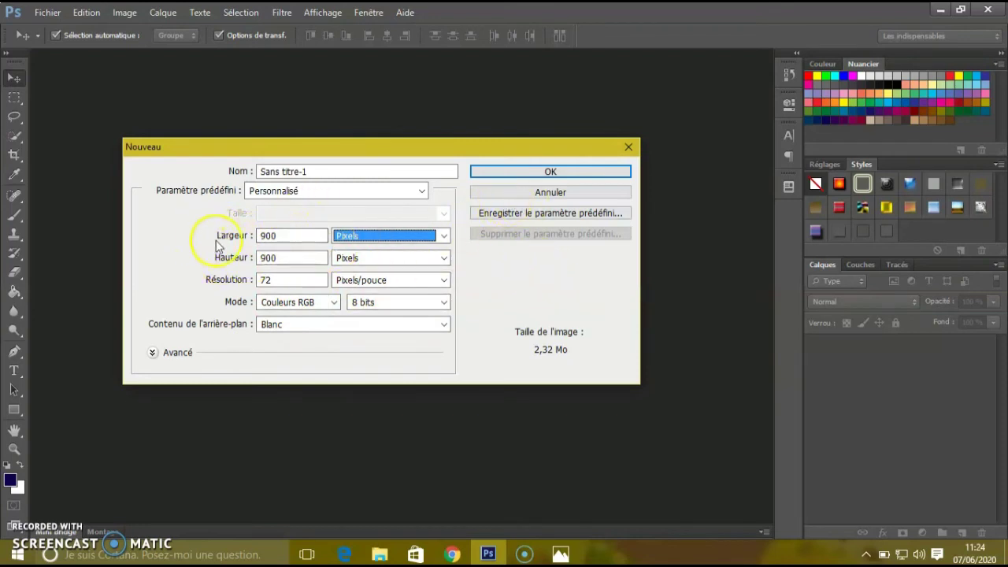
Create the 900 × 900 white document and try moving its locked background, dismissing both warnings
click(551, 171)
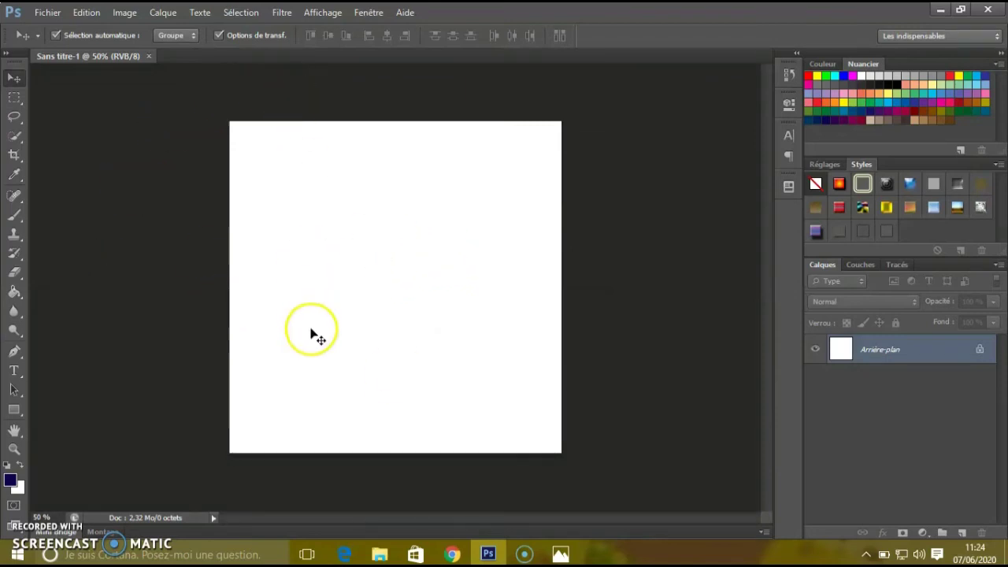
drag(441, 204, 377, 282)
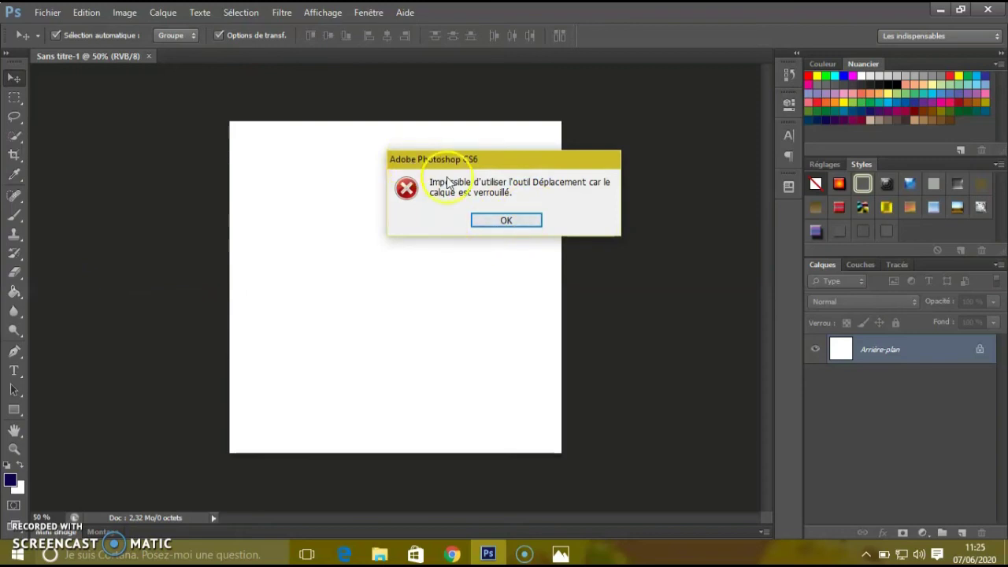
click(492, 220)
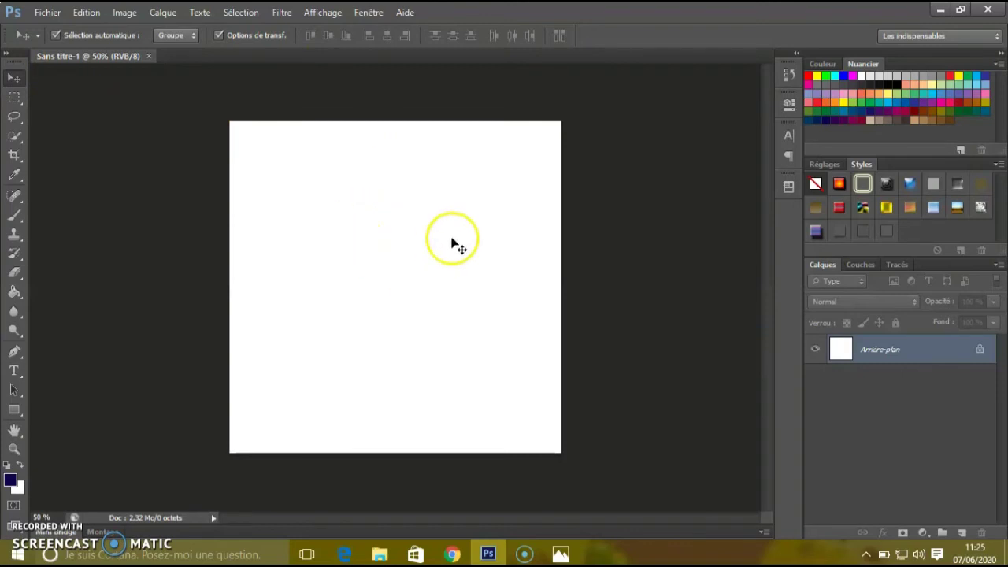
click(339, 201)
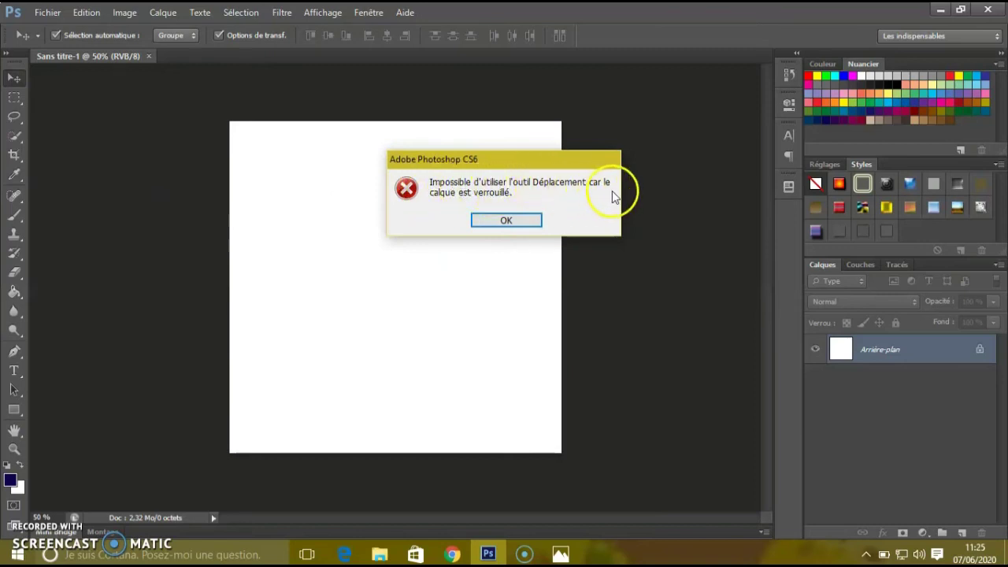
click(512, 221)
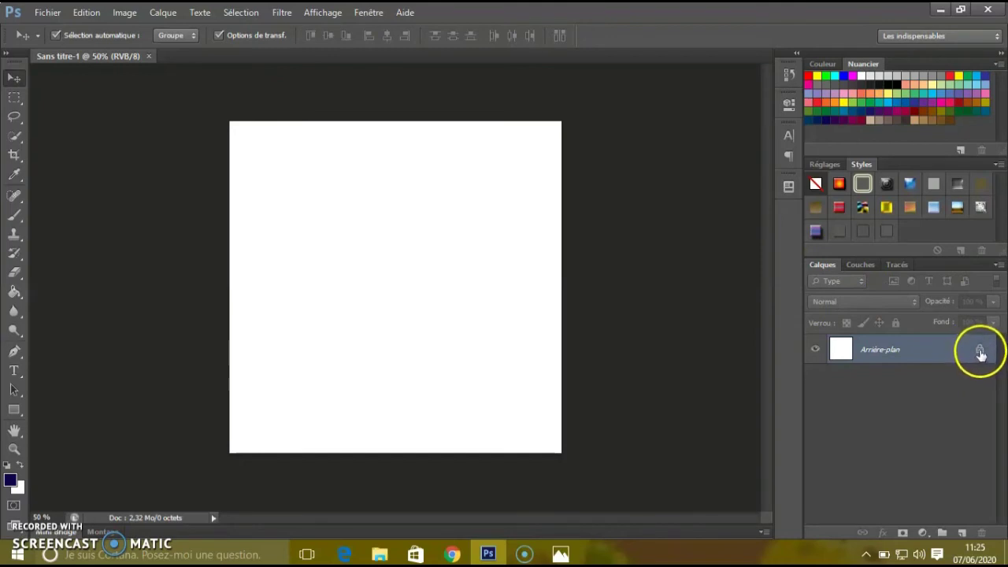
Convert the locked Arrière-plan into the movable layer Calque 0 and test dragging it
double_click(980, 353)
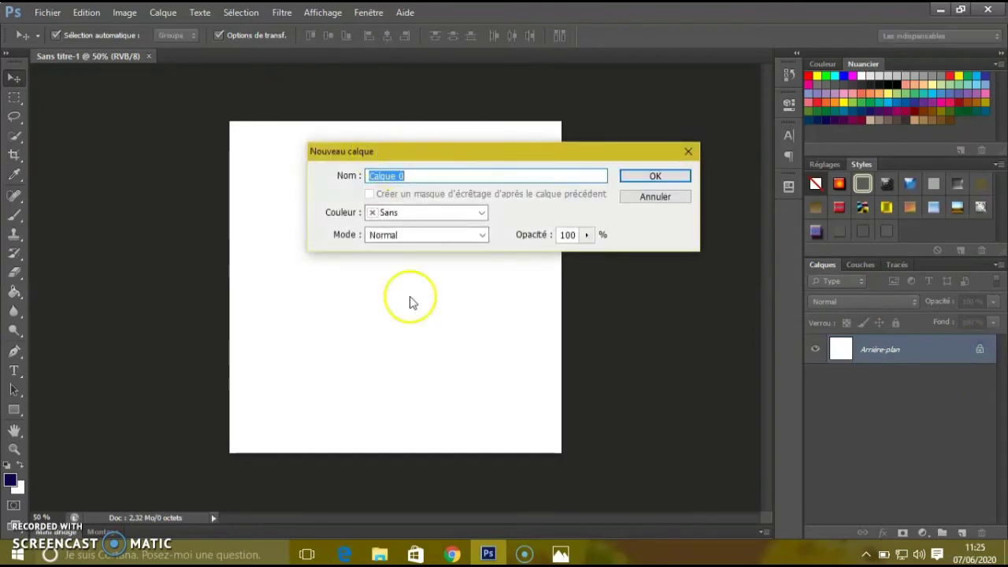
click(668, 173)
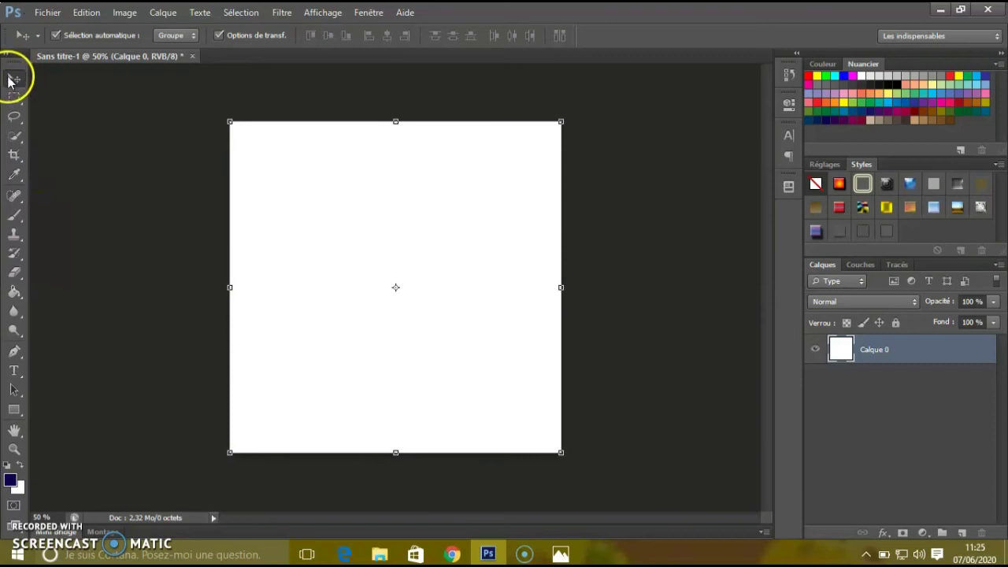
mouse_move(493, 221)
mouse_down()
mouse_move(513, 281)
mouse_move(457, 353)
mouse_move(473, 207)
mouse_move(383, 250)
mouse_move(532, 289)
mouse_move(538, 220)
mouse_move(417, 173)
mouse_move(566, 412)
mouse_move(560, 339)
mouse_move(533, 322)
mouse_move(302, 254)
mouse_move(500, 245)
mouse_move(468, 175)
mouse_move(493, 218)
mouse_up()
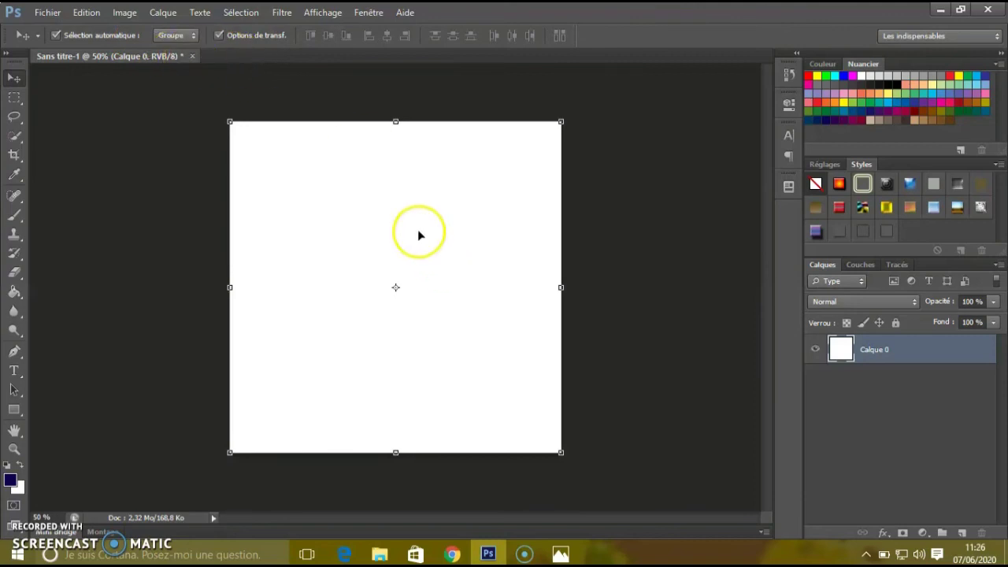
Add empty layers Calque 1 through Calque 9 above Calque 0
drag(934, 356, 981, 527)
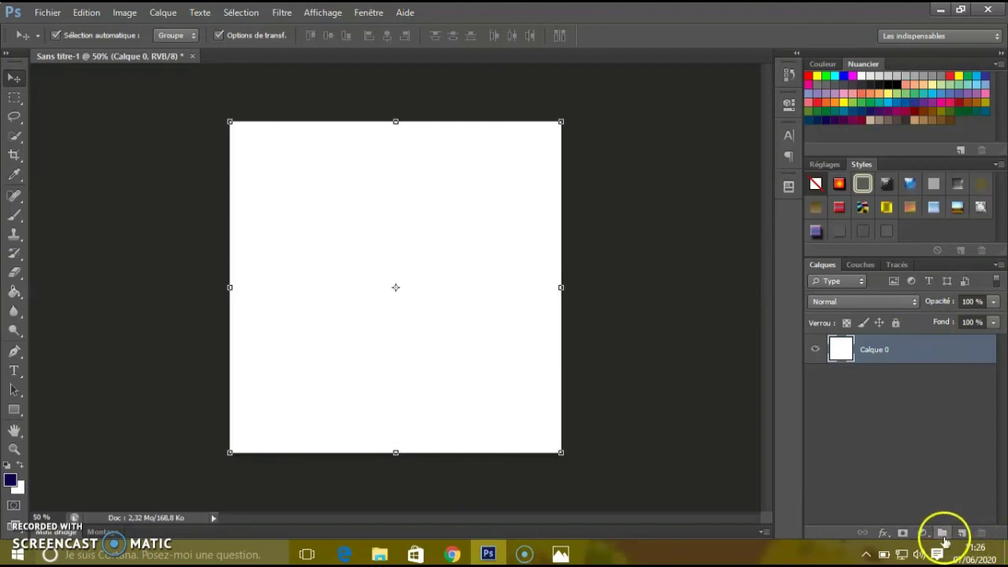
mouse_move(982, 528)
mouse_down()
mouse_move(918, 541)
mouse_move(980, 534)
mouse_move(962, 534)
mouse_up()
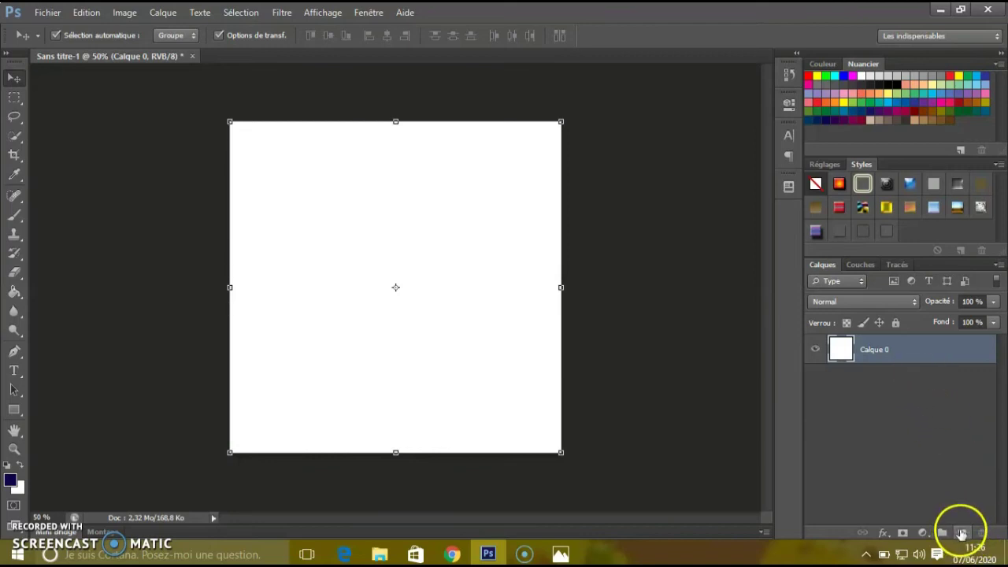
click(962, 534)
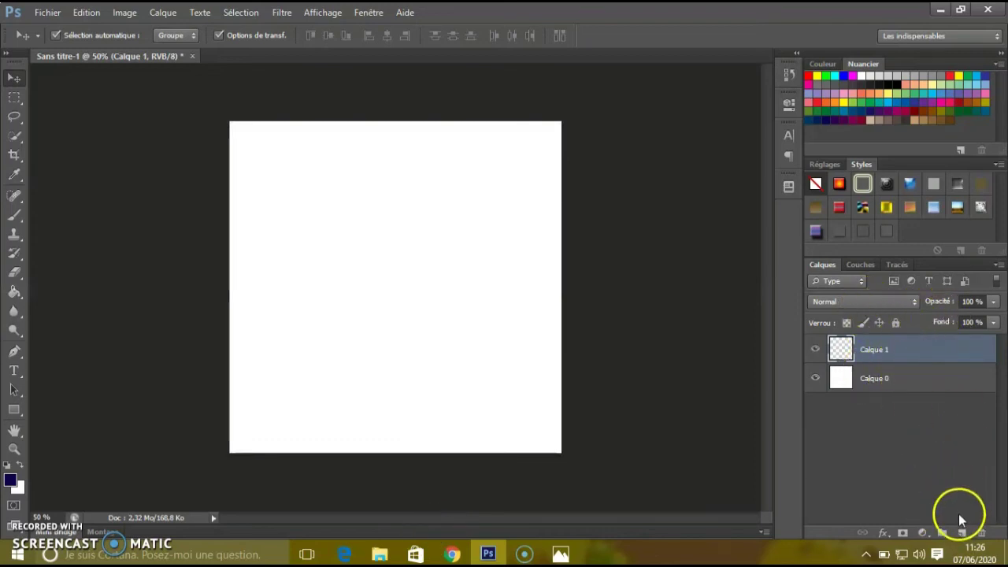
click(961, 533)
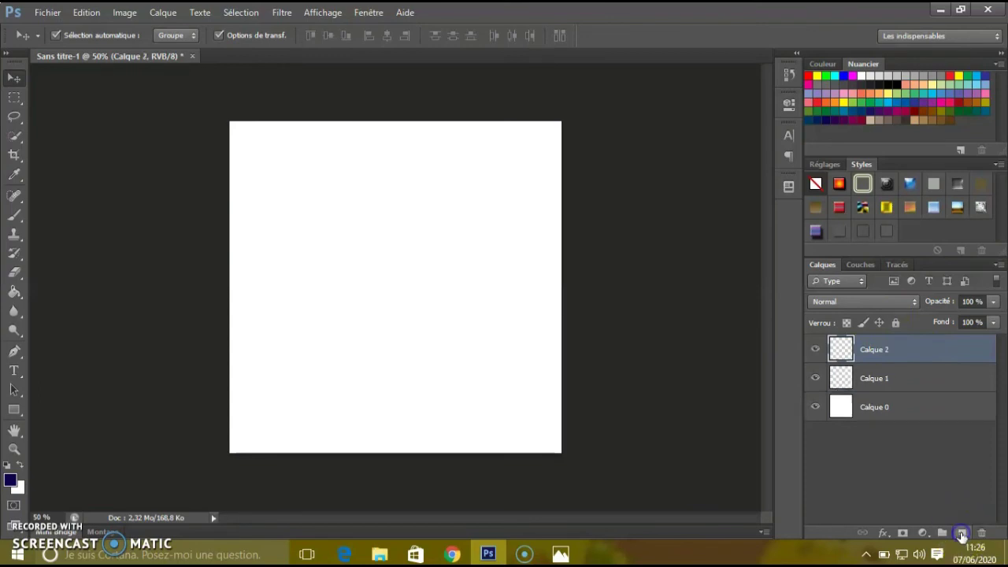
click(961, 533)
click(961, 533)
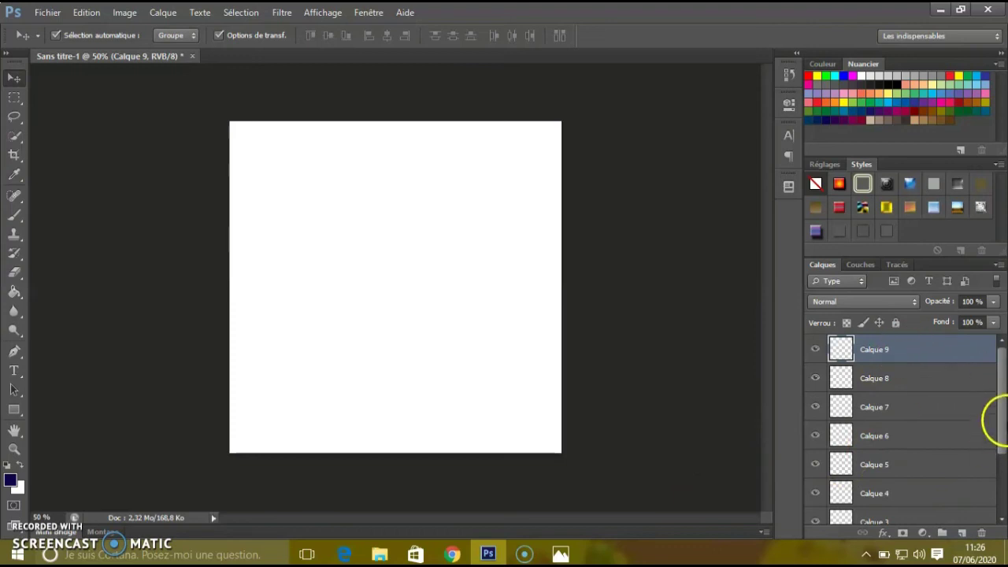
Scroll the Layers panel and select Calque 8, Calque 7 and Calque 6 together
mouse_move(1005, 423)
mouse_down()
mouse_move(993, 410)
mouse_move(982, 482)
mouse_move(981, 432)
mouse_up()
scroll(983, 429, up, 1)
drag(938, 372, 942, 371)
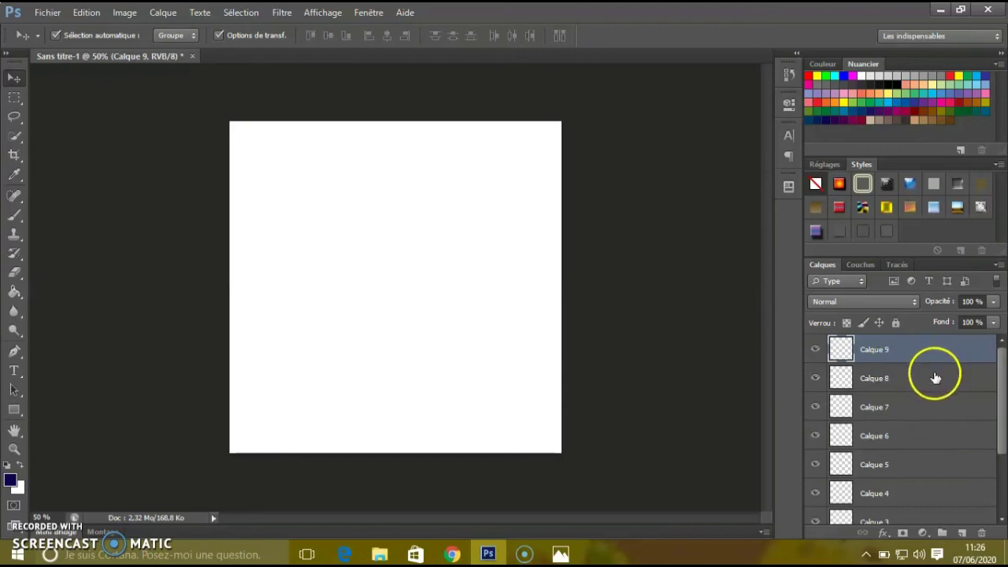
shift+click(937, 377)
shift+click(955, 405)
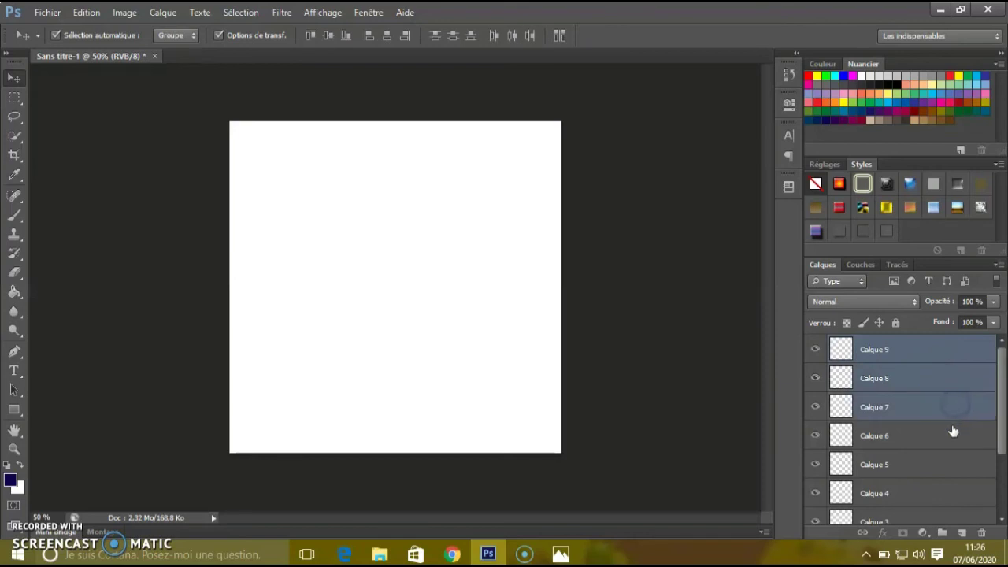
shift+click(953, 429)
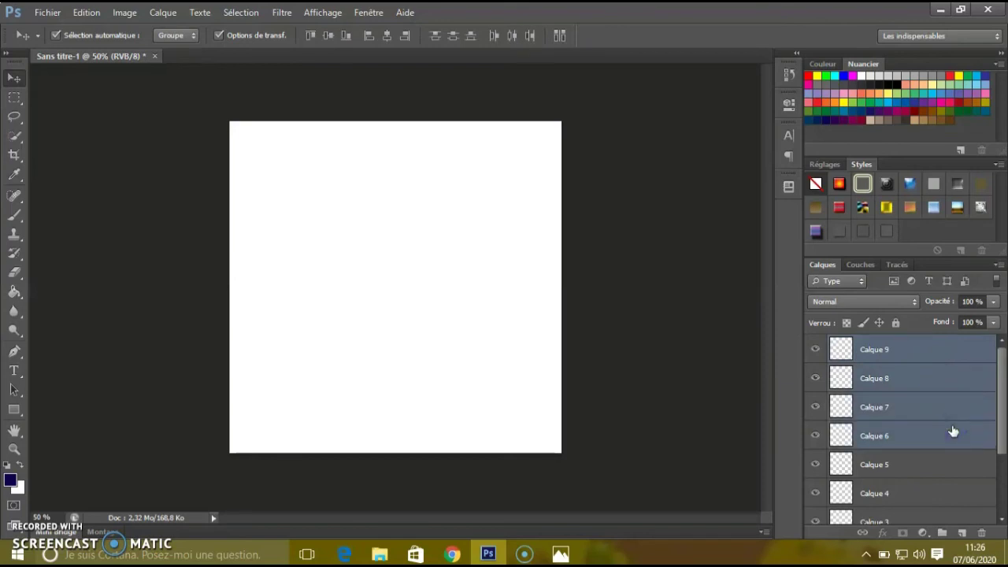
Select Calque 9 down to Calque 4 and trash them, then trash Calque 3 too
shift+click(951, 470)
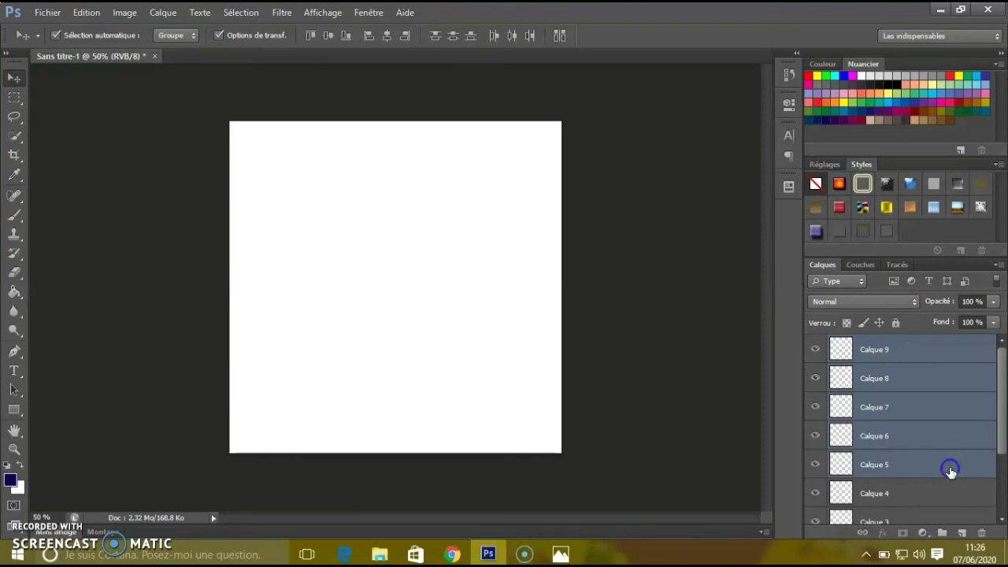
shift+click(948, 494)
drag(929, 418, 931, 429)
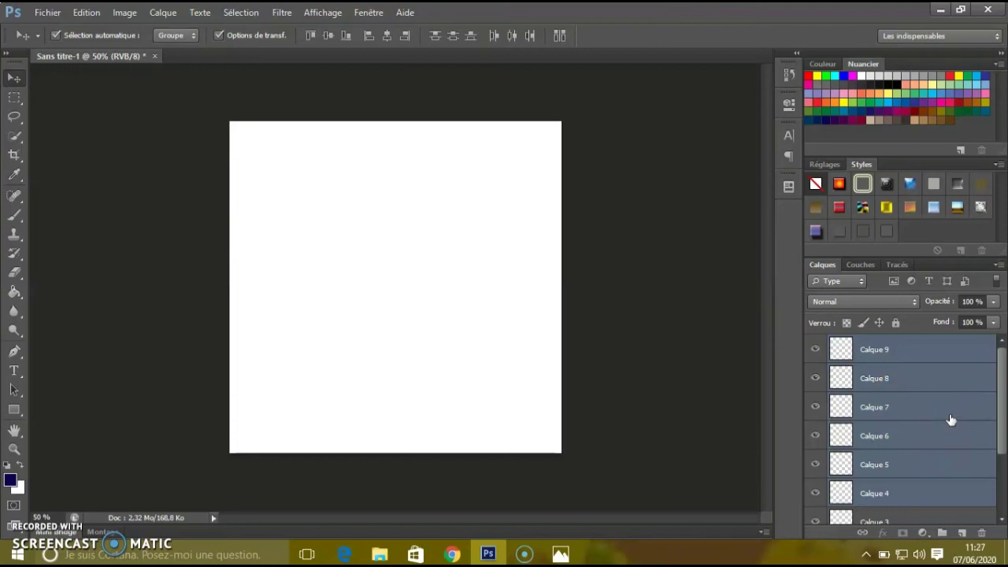
mouse_move(950, 422)
mouse_down()
mouse_move(972, 534)
mouse_move(984, 535)
mouse_up()
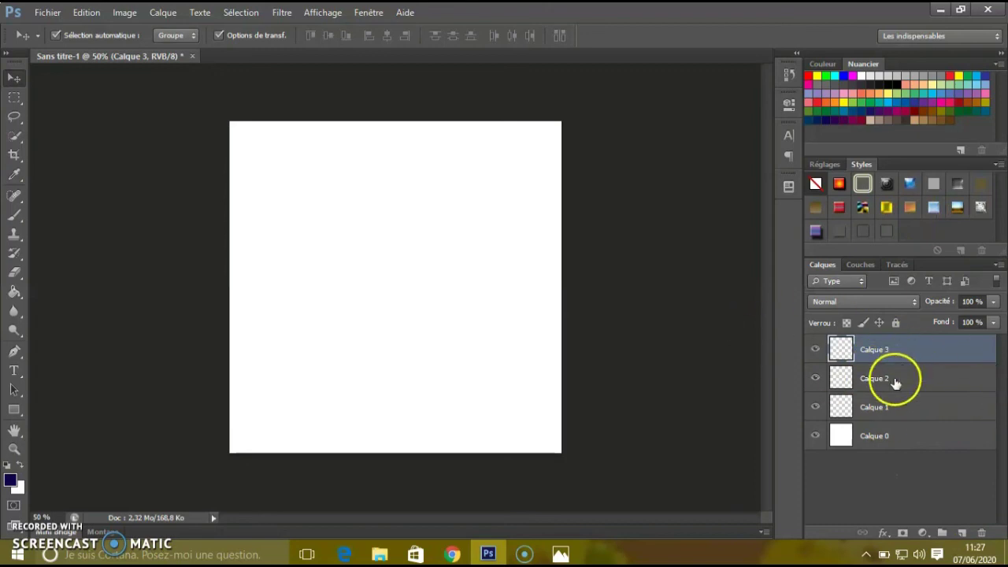
mouse_move(916, 357)
mouse_down()
mouse_move(971, 468)
mouse_move(984, 536)
mouse_up()
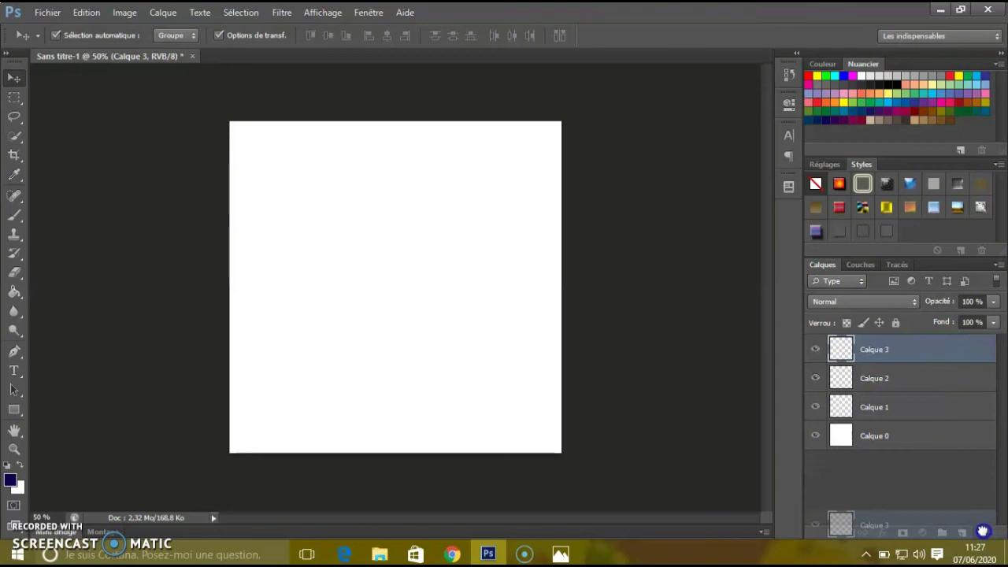
drag(983, 532, 982, 532)
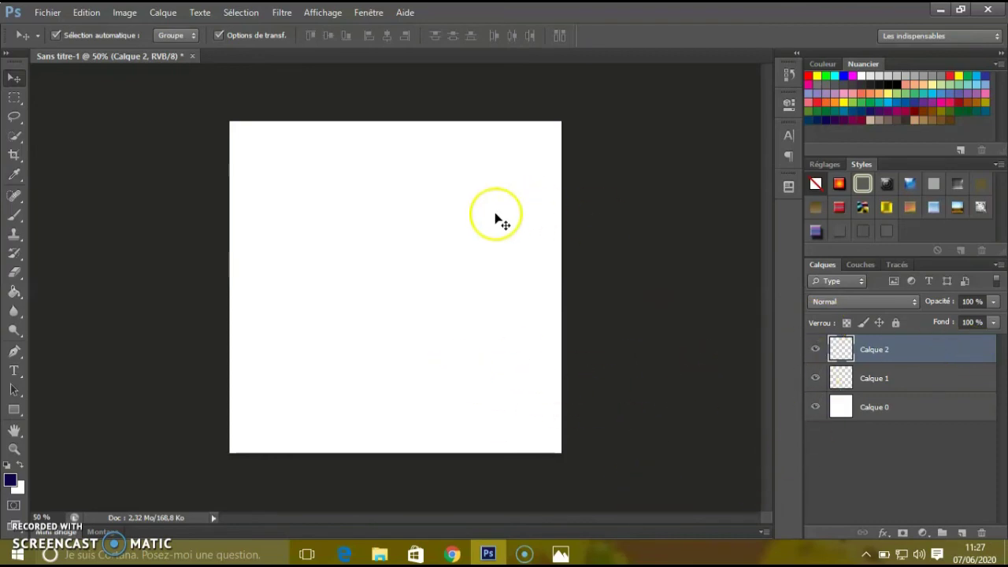
Fill Calque 2 with the navy foreground colour using the Paint Bucket, covering the whole canvas
click(15, 292)
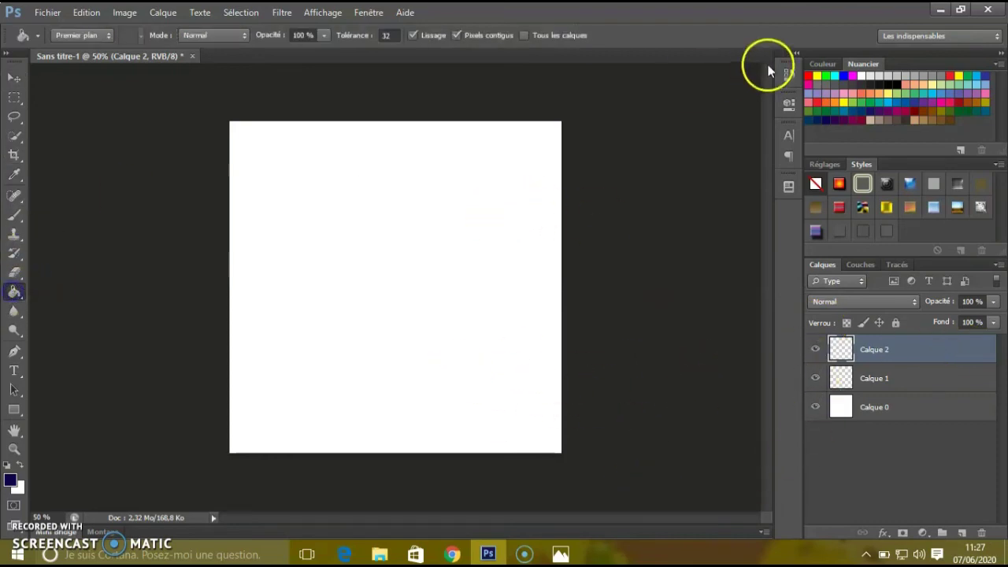
click(387, 262)
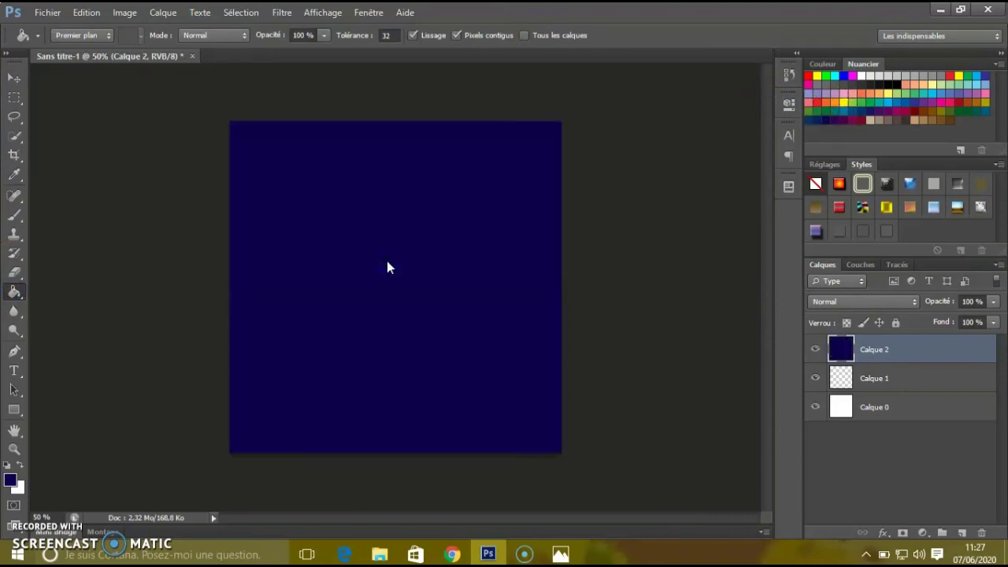
drag(386, 261, 523, 354)
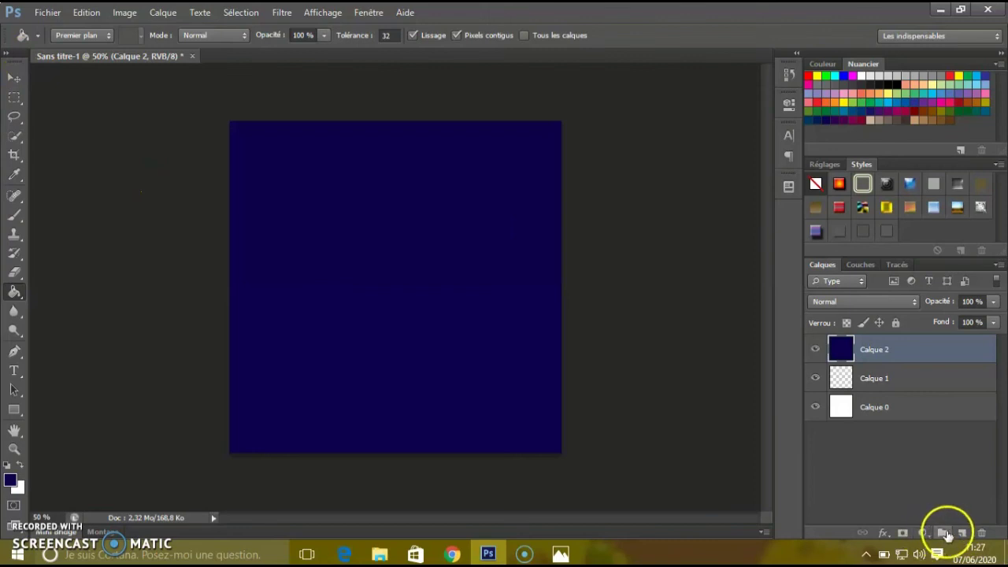
Add a collapsed Groupe 1 folder above Calque 2, then new empty layers Calque 3 through Calque 11
click(945, 534)
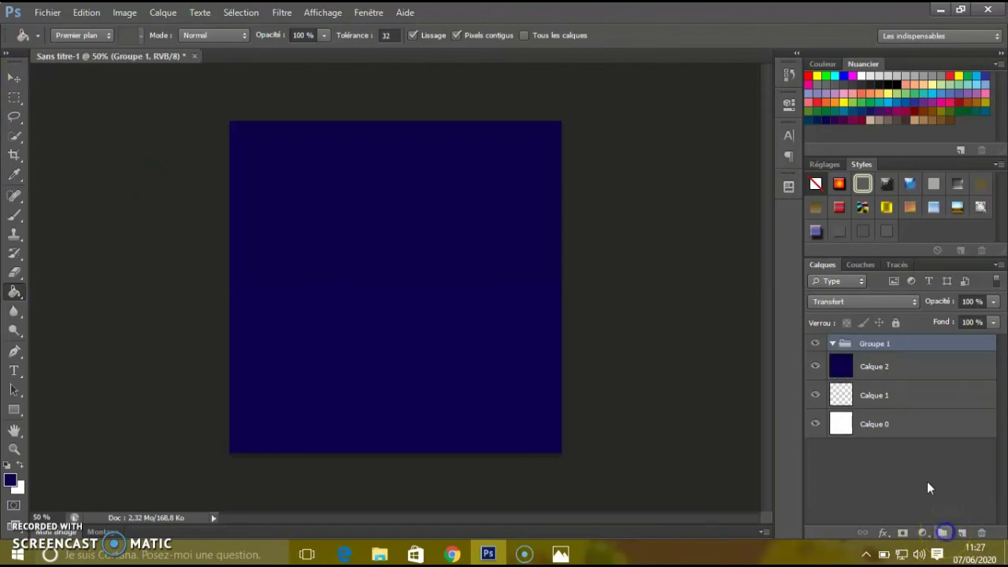
click(833, 348)
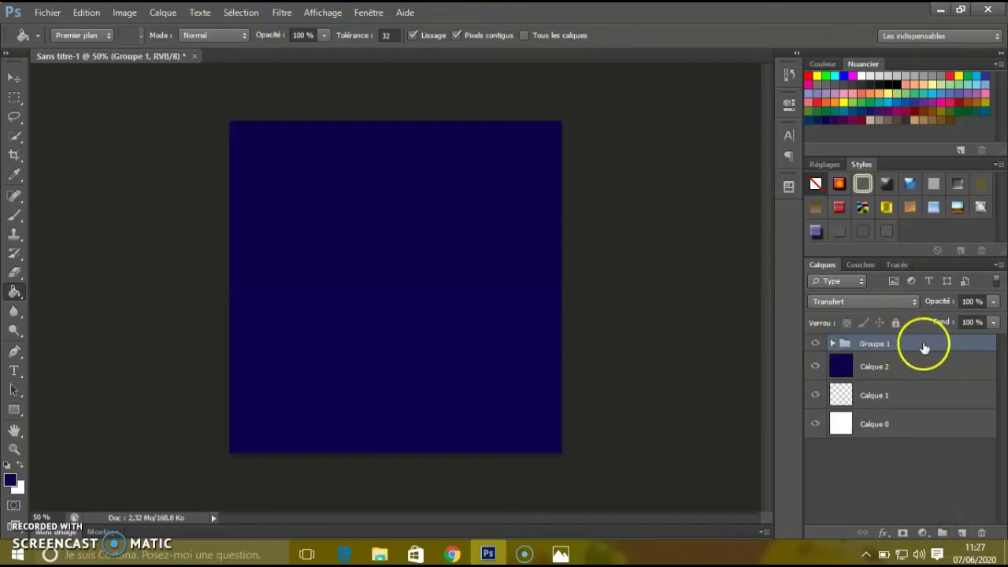
double_click(961, 536)
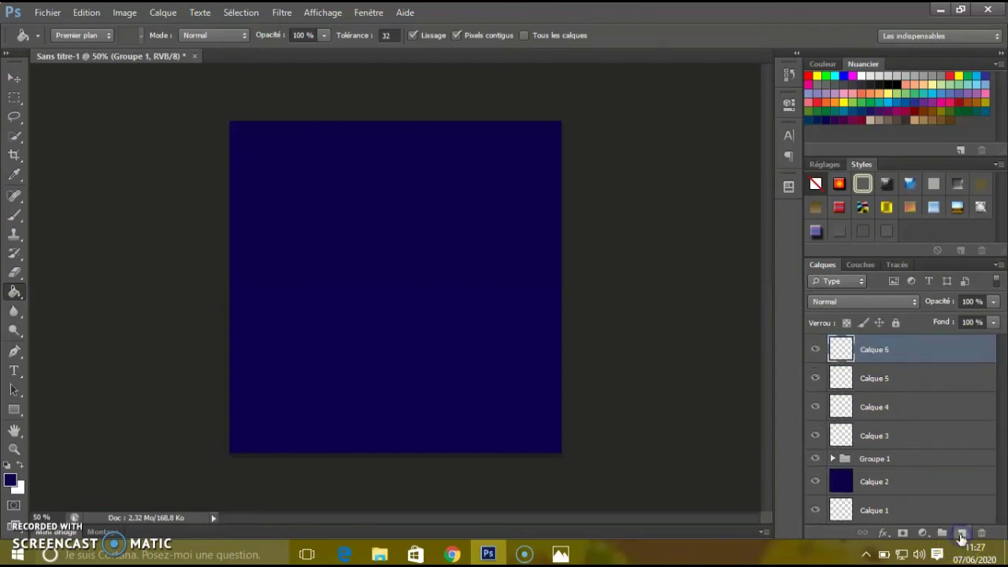
click(961, 536)
double_click(961, 535)
click(916, 365)
drag(937, 342, 841, 406)
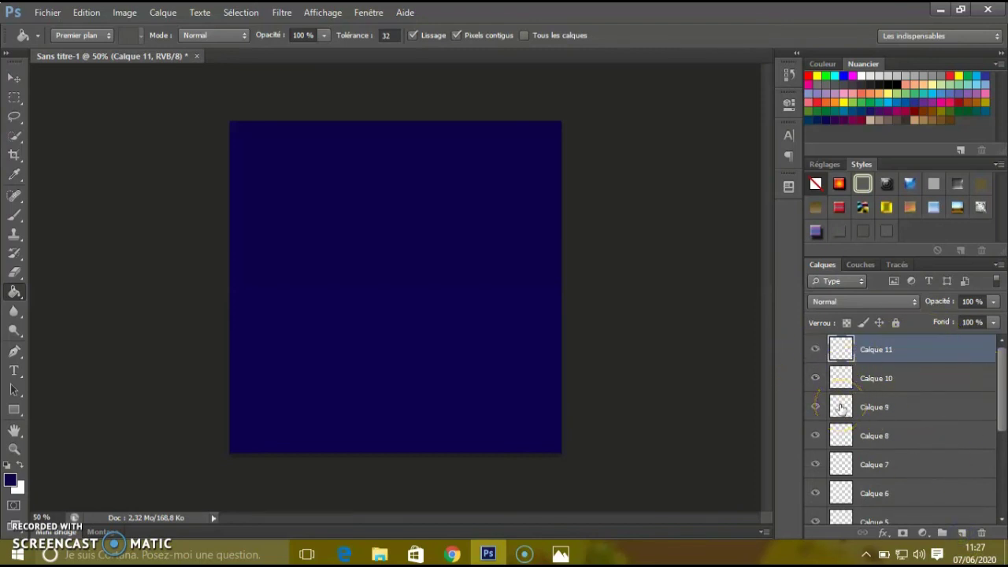
drag(841, 406, 939, 553)
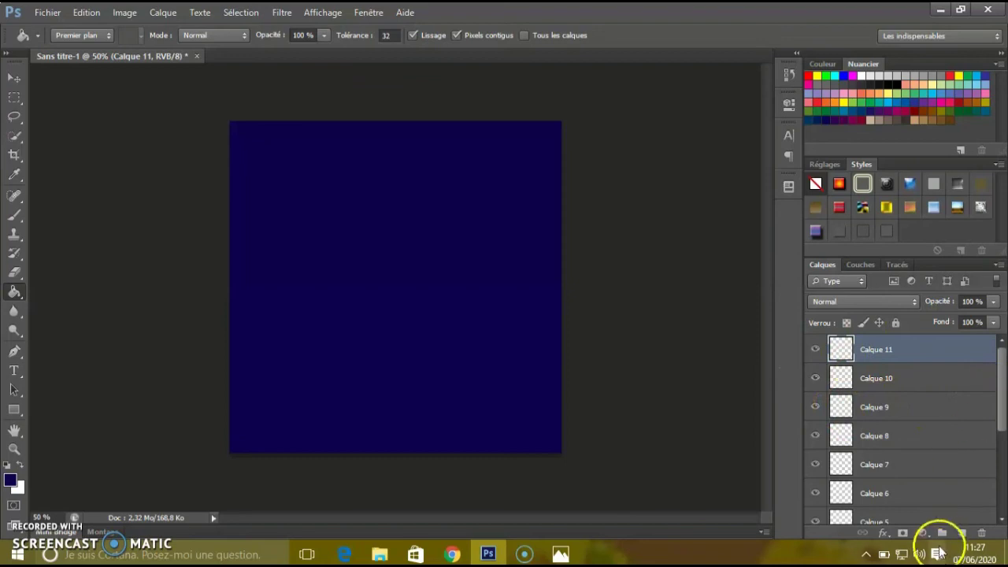
Create a second group, Groupe 2, and select layers Calque 11 down to Calque 7
click(942, 533)
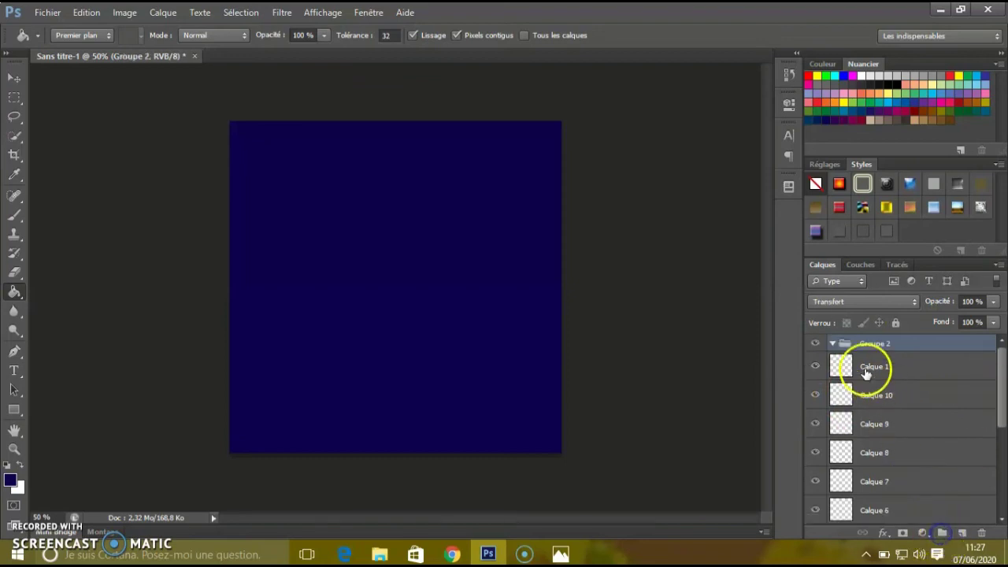
click(918, 377)
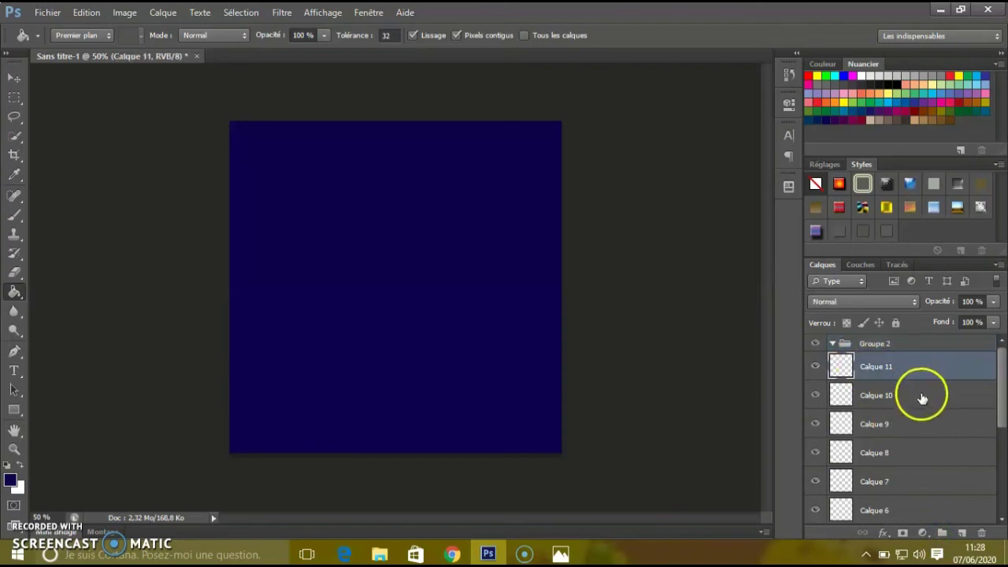
ctrl+click(933, 393)
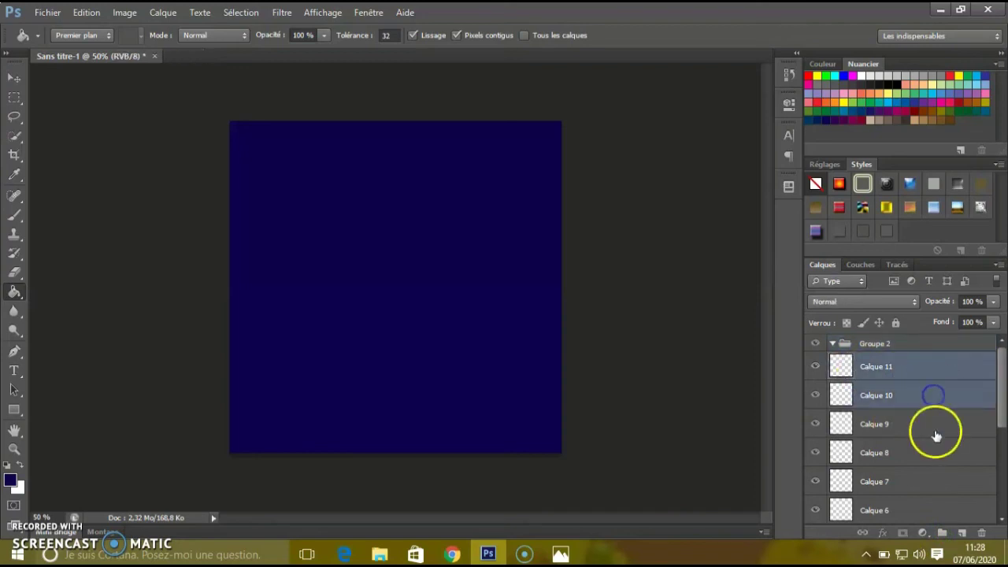
ctrl+click(934, 425)
ctrl+click(934, 452)
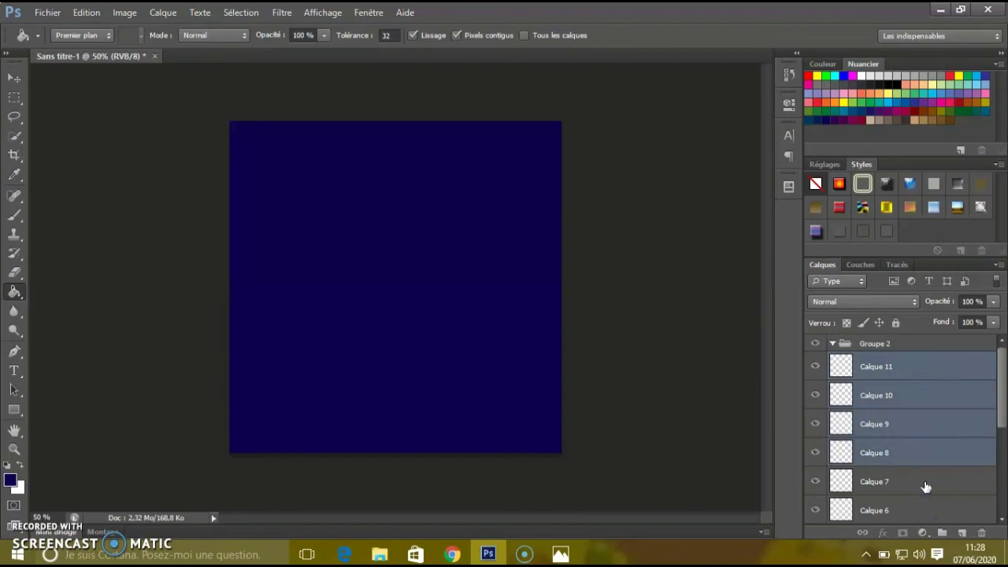
ctrl+click(926, 482)
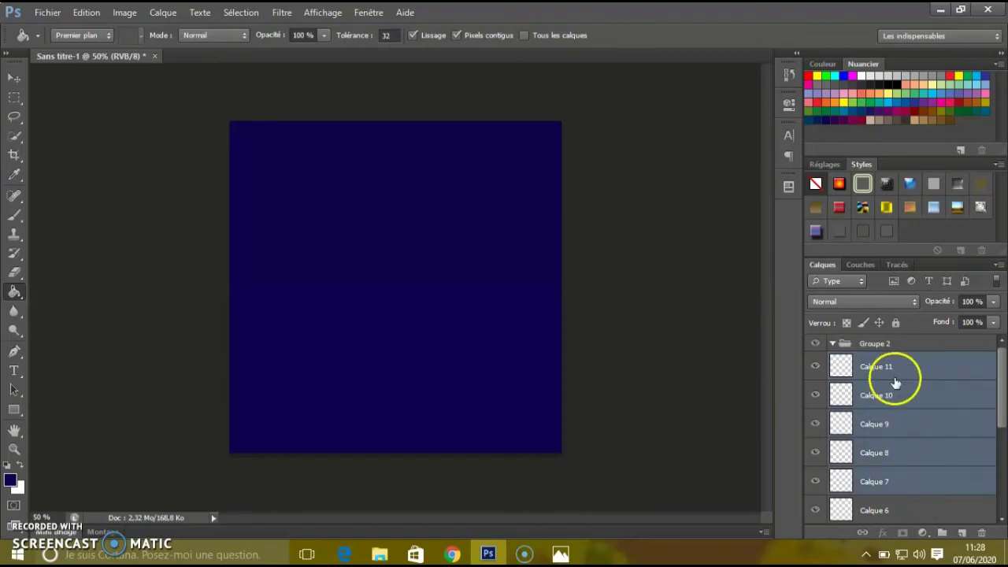
Move Calque 7–11 into Groupe 2 and collapse the folder
drag(921, 423, 875, 345)
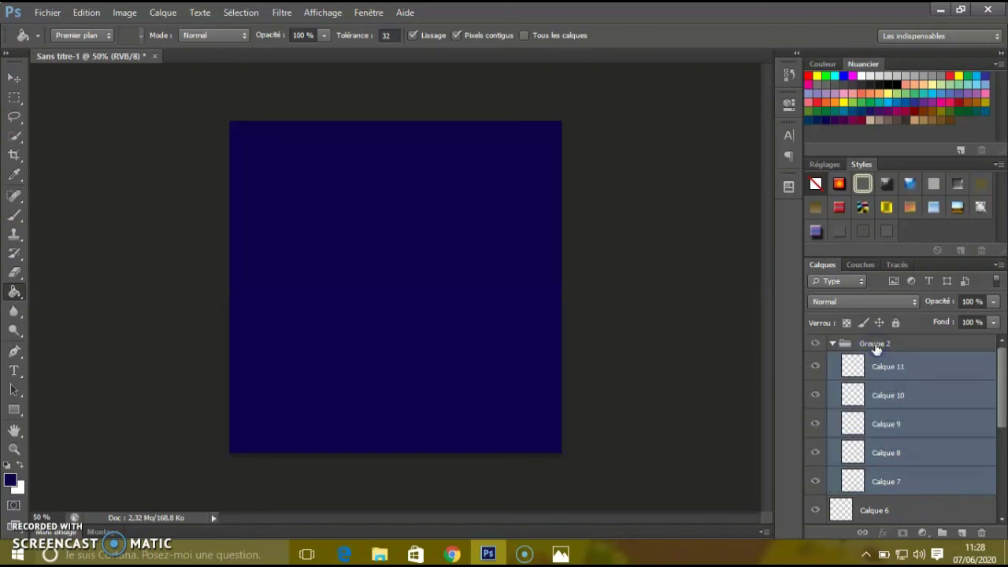
click(829, 344)
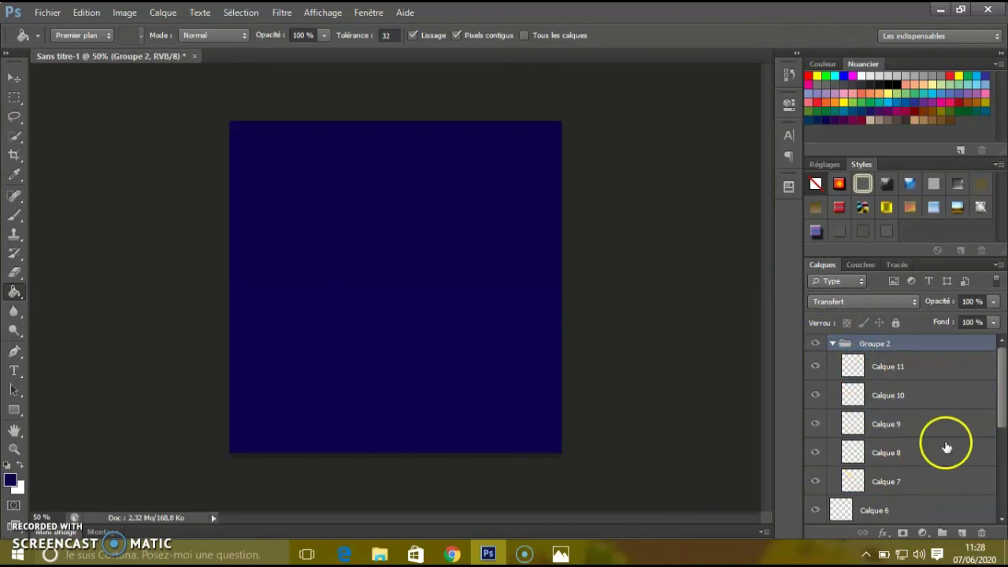
click(834, 347)
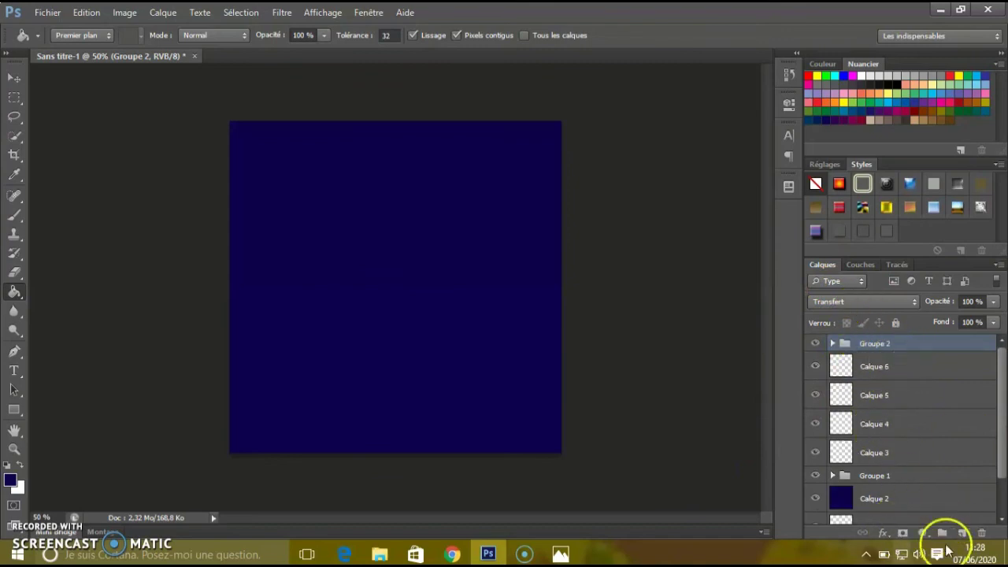
click(923, 533)
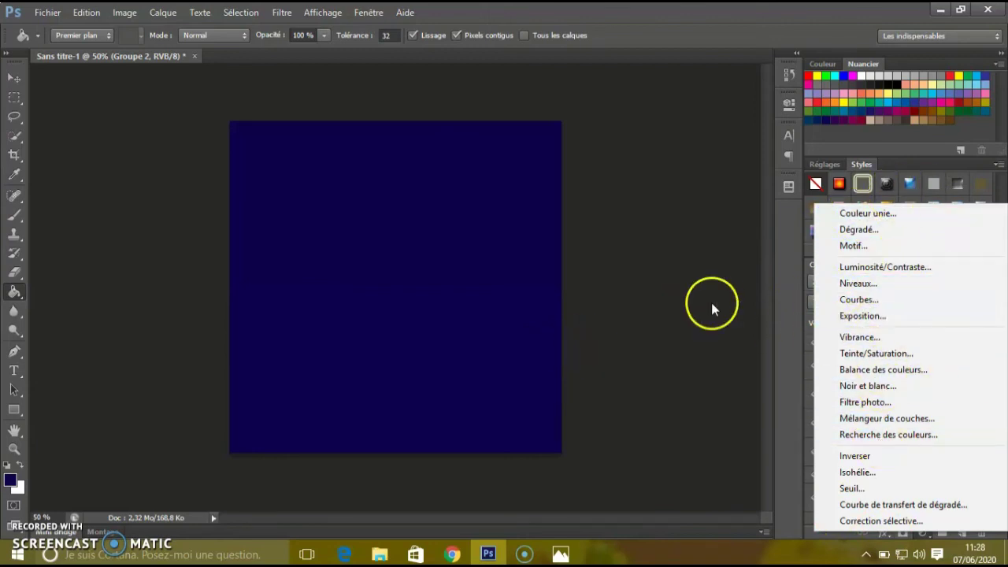
click(512, 236)
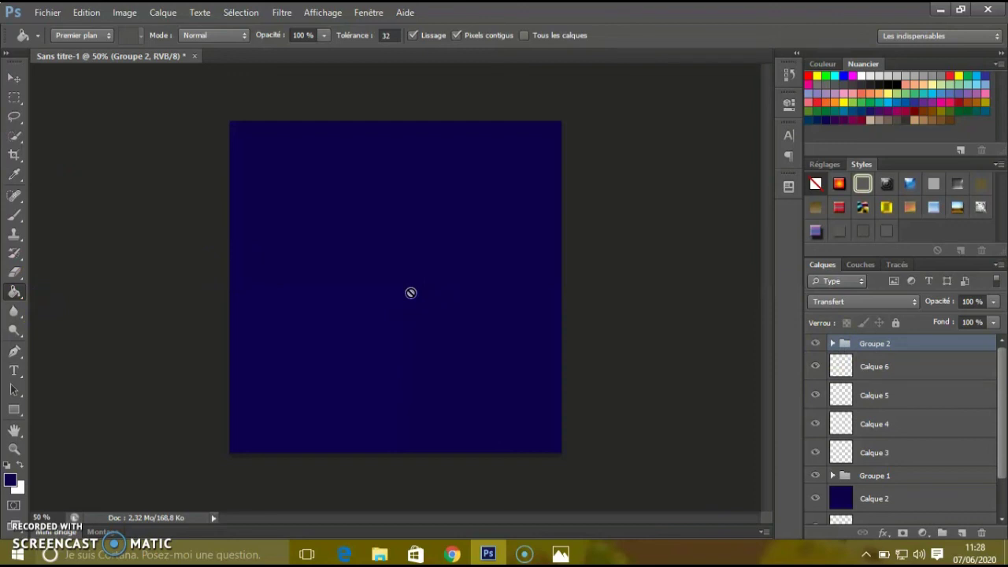
click(411, 293)
click(286, 291)
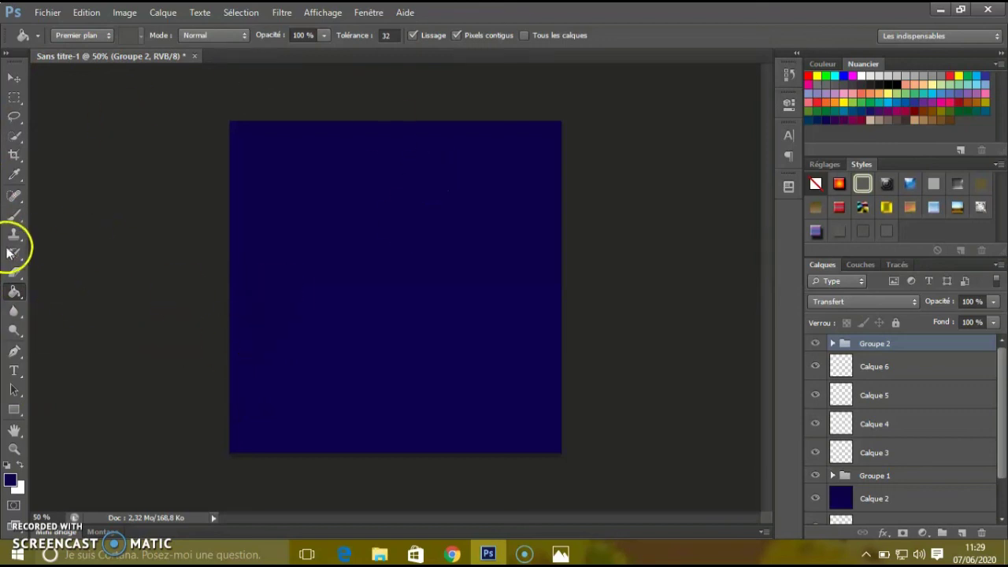